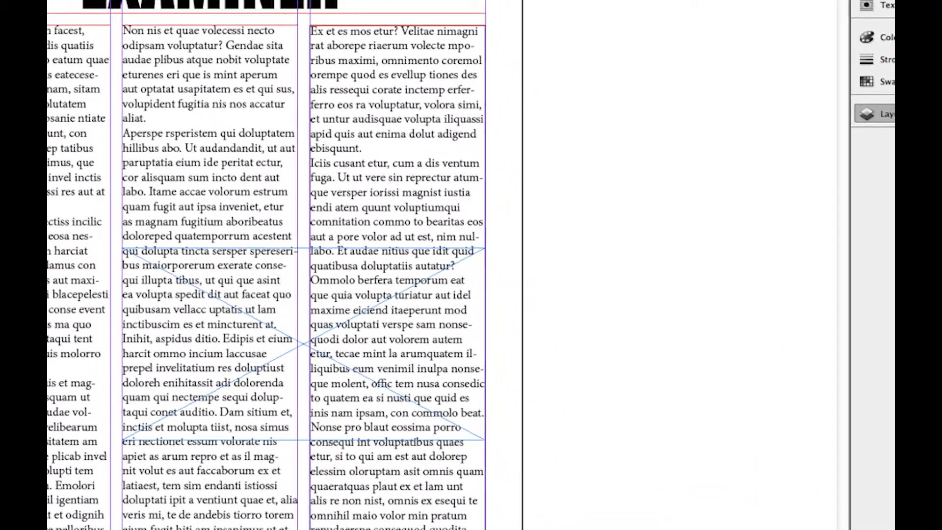
Select the picture frame and then the text layer to check which layer each item belongs to.
click(878, 113)
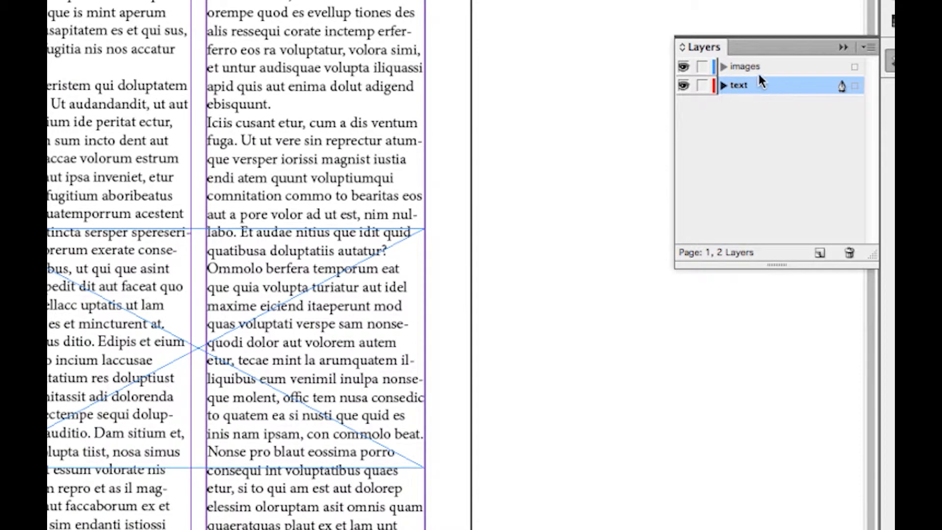
click(149, 283)
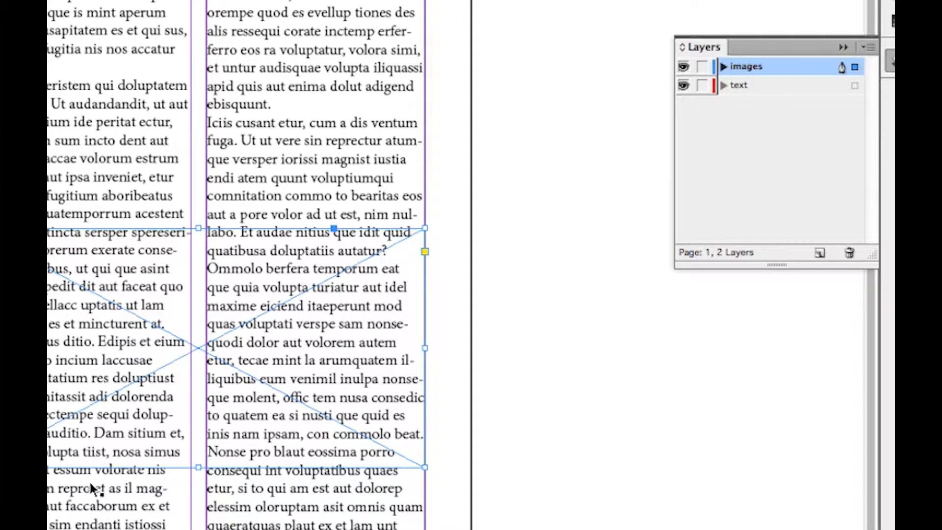
click(736, 85)
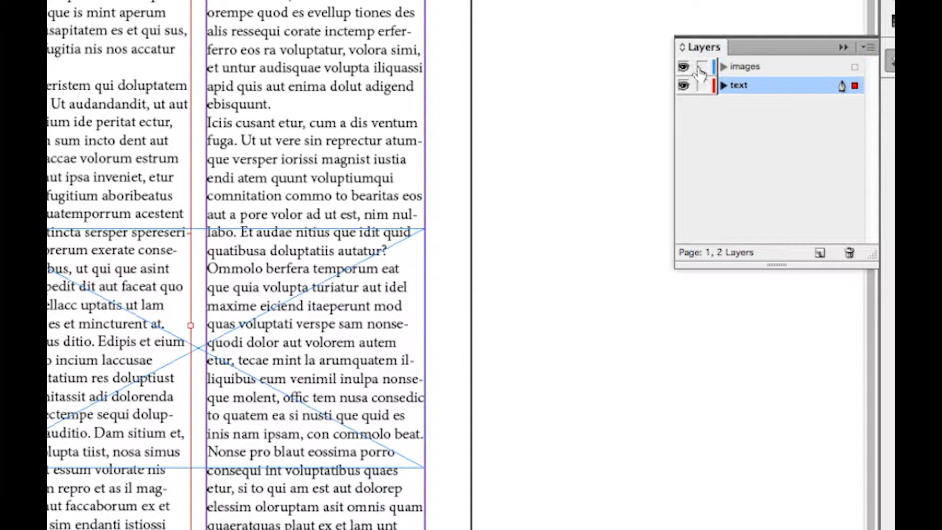
Hide and show the images layer and then the text layer to check what each one contains.
click(683, 66)
click(682, 66)
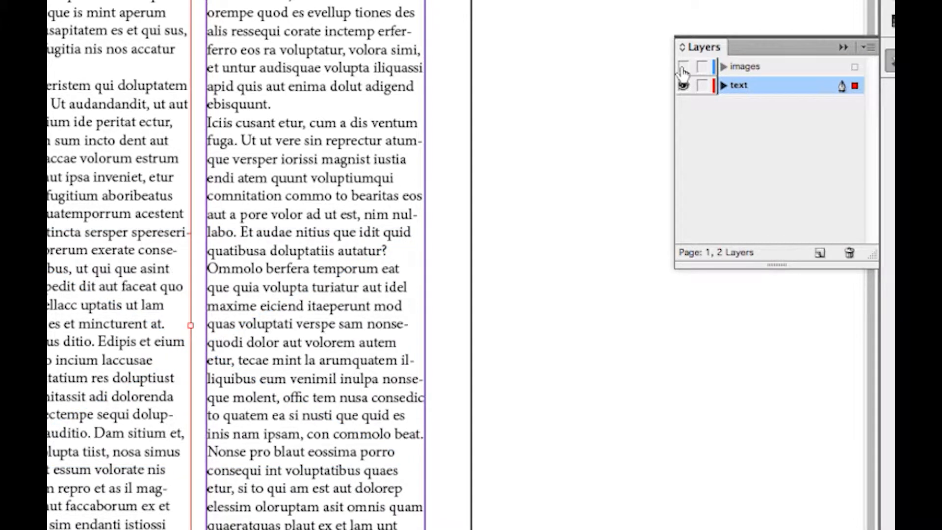
click(683, 85)
drag(160, 116, 317, 313)
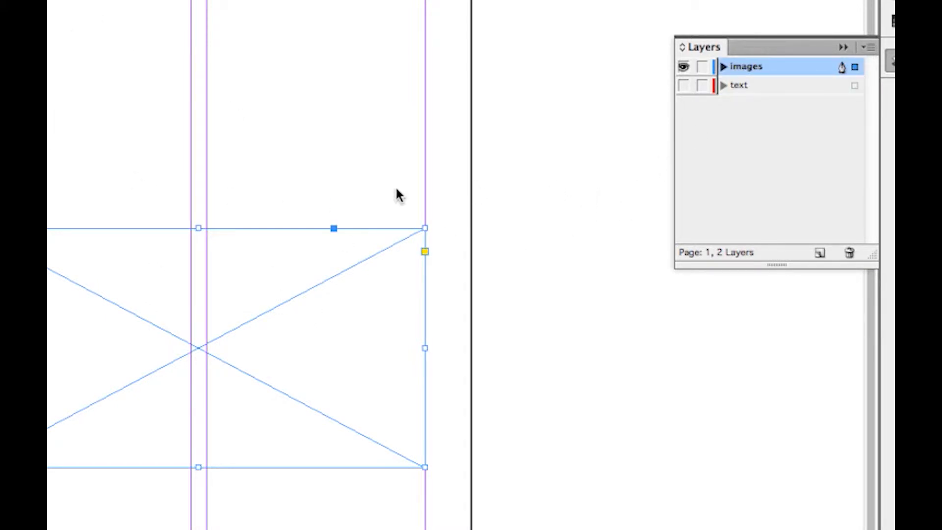
click(683, 86)
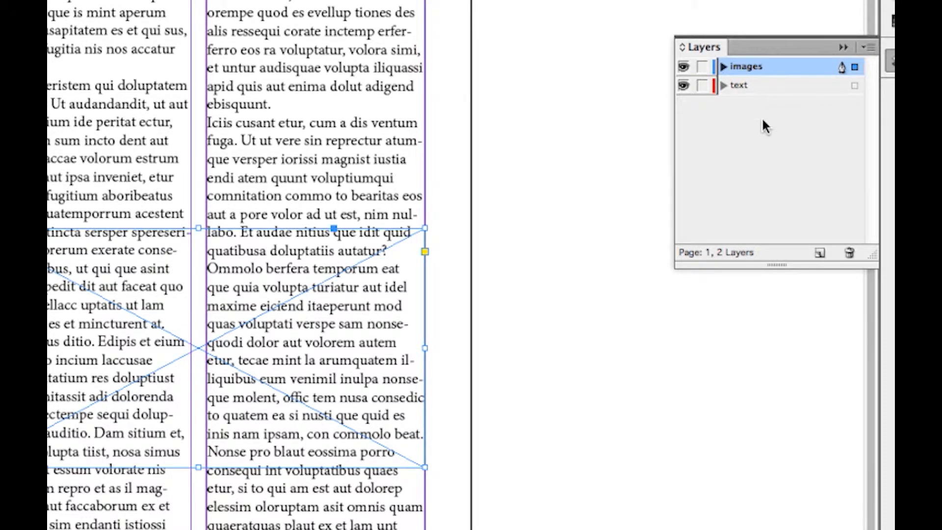
click(843, 49)
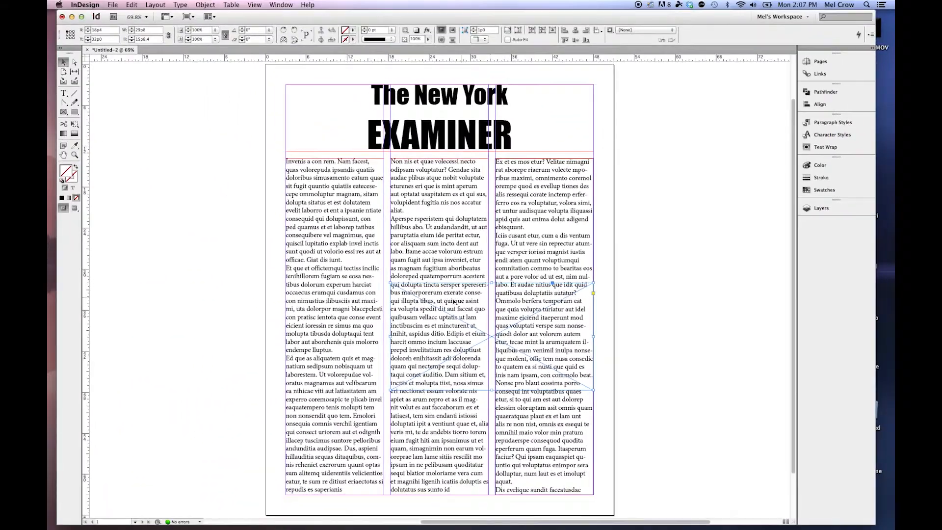
Hide the text layer and select the empty picture frame.
click(821, 208)
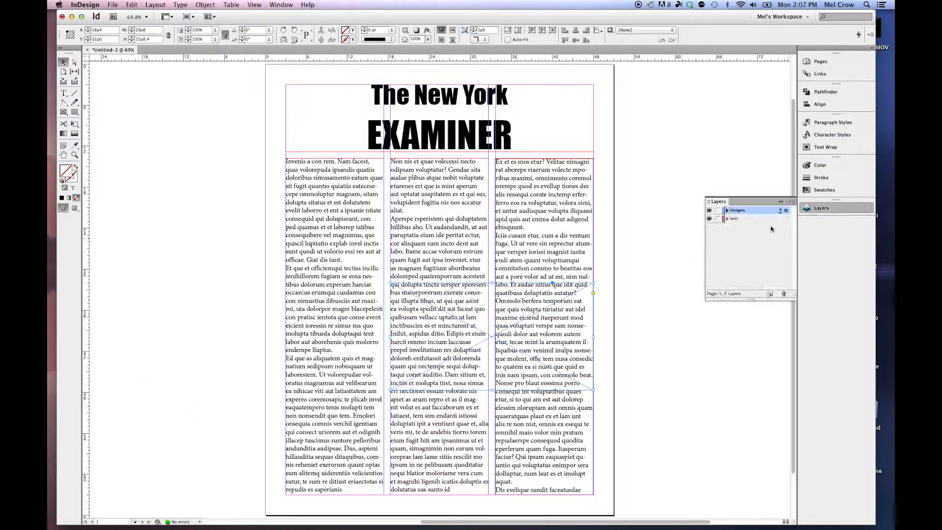
click(709, 219)
drag(613, 351, 557, 311)
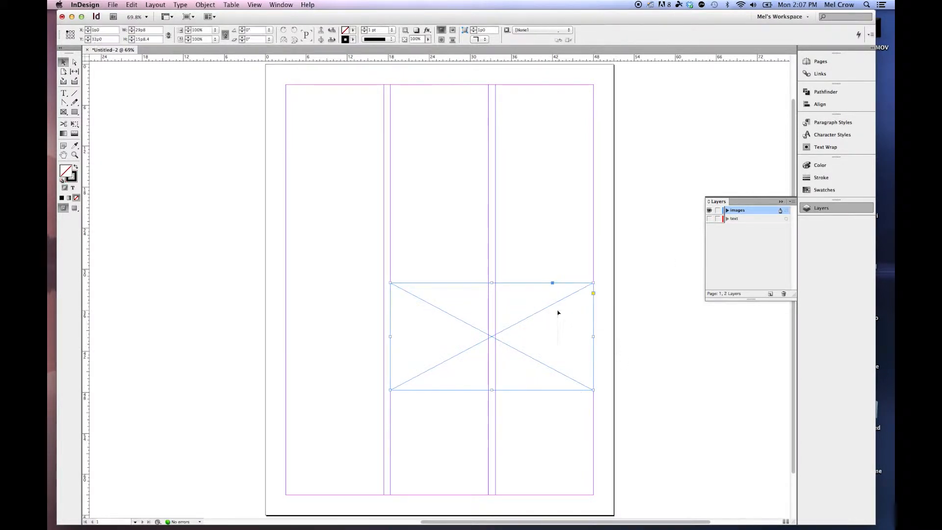
Place old_boot.jpg into the selected picture frame and fit the content proportionally.
click(112, 5)
key(Return)
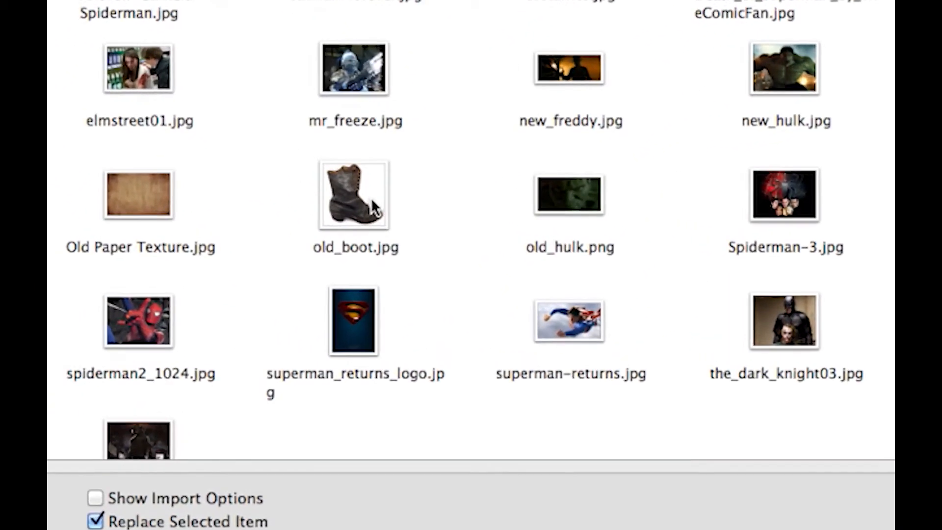
click(374, 208)
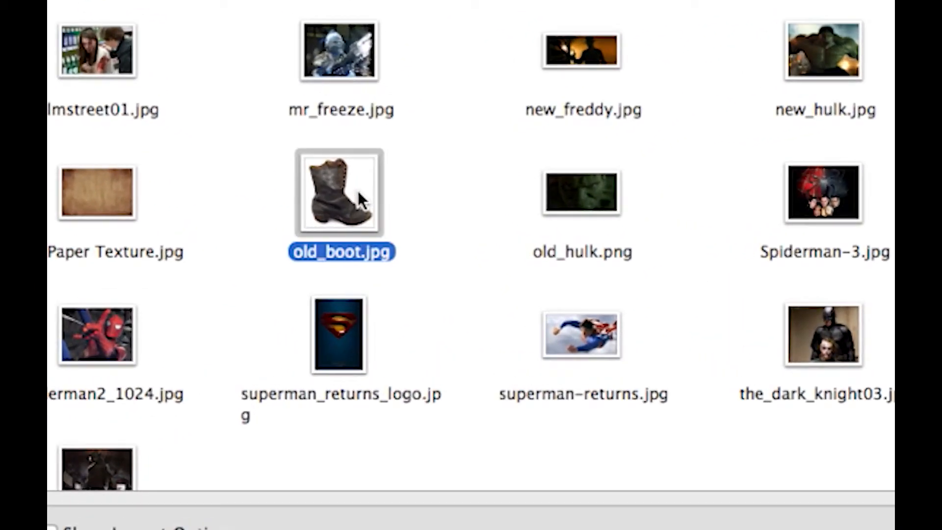
double_click(332, 184)
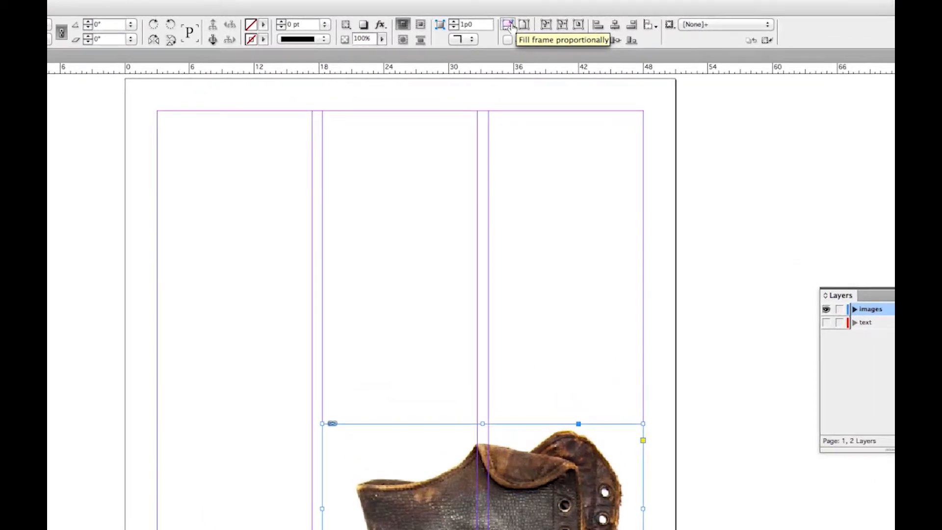
click(579, 26)
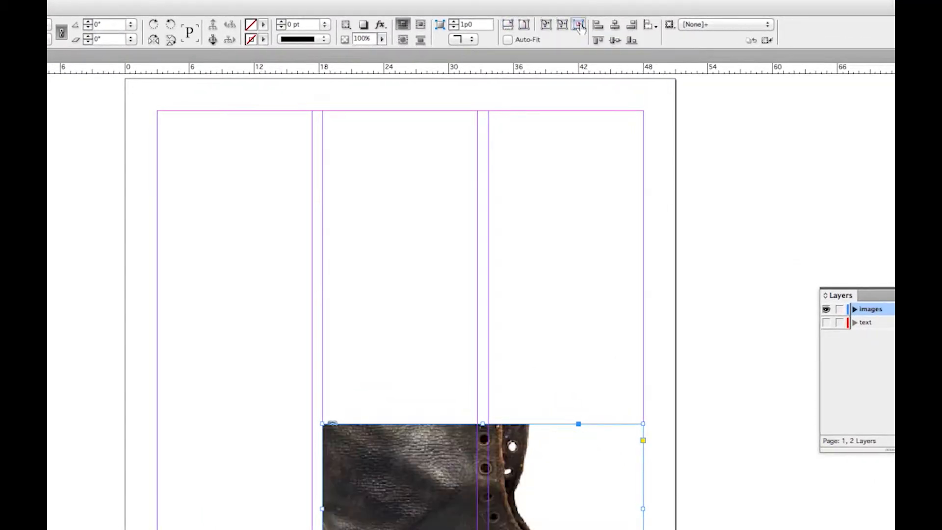
click(524, 25)
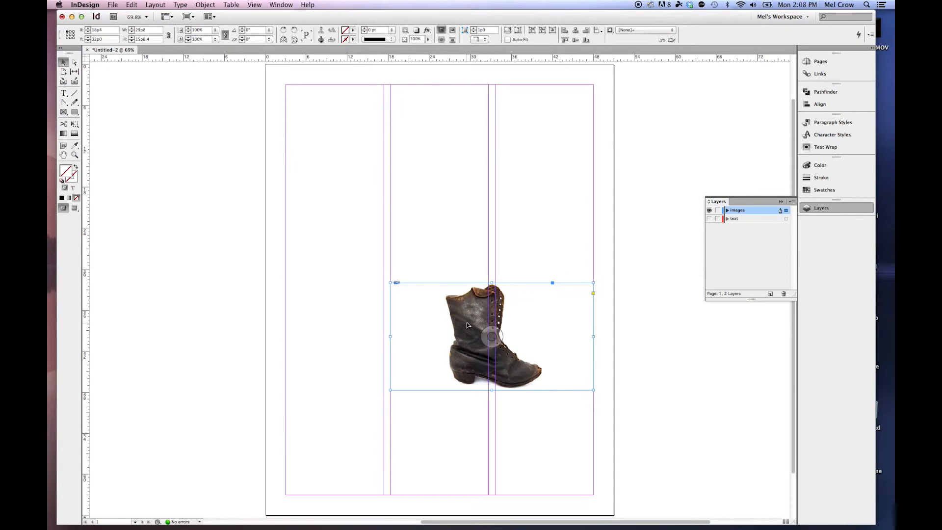
Show the text layer and resize the boot's frame to about 22p0 wide and 22p8 high over the second and third columns.
drag(593, 336, 491, 332)
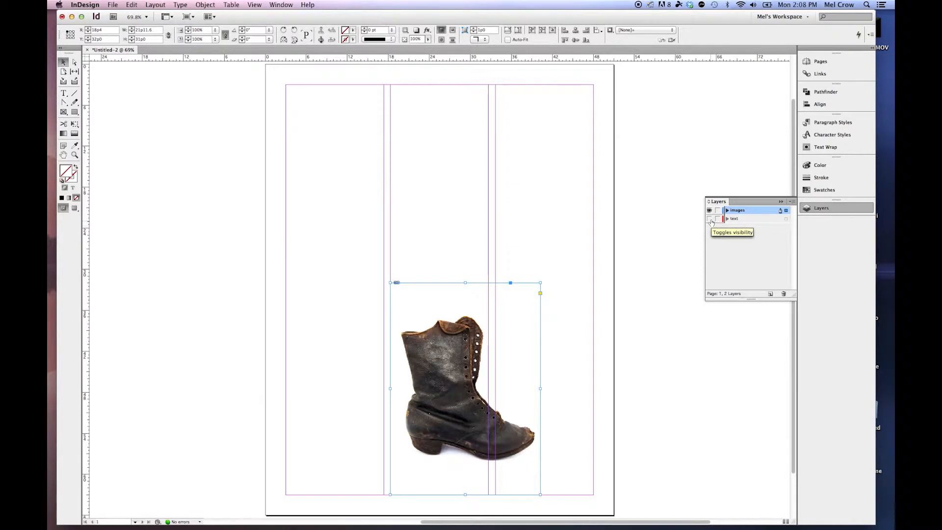
click(709, 218)
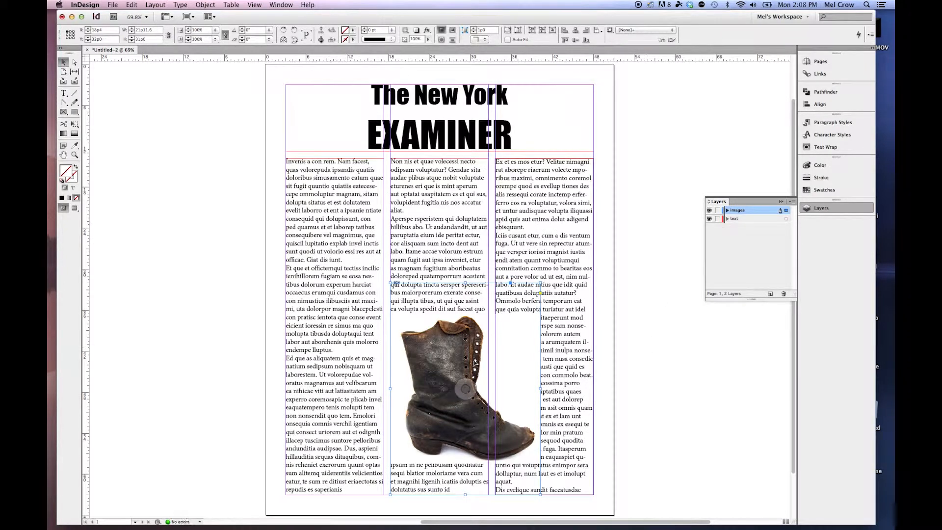
drag(508, 354, 504, 327)
drag(465, 457, 466, 433)
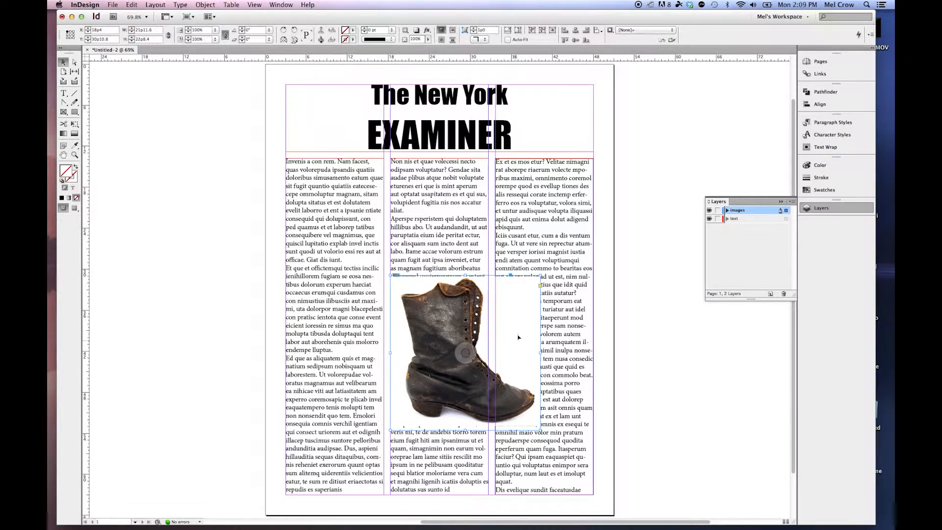
Set the boot picture's text wrap to wrap around the bounding box.
click(281, 5)
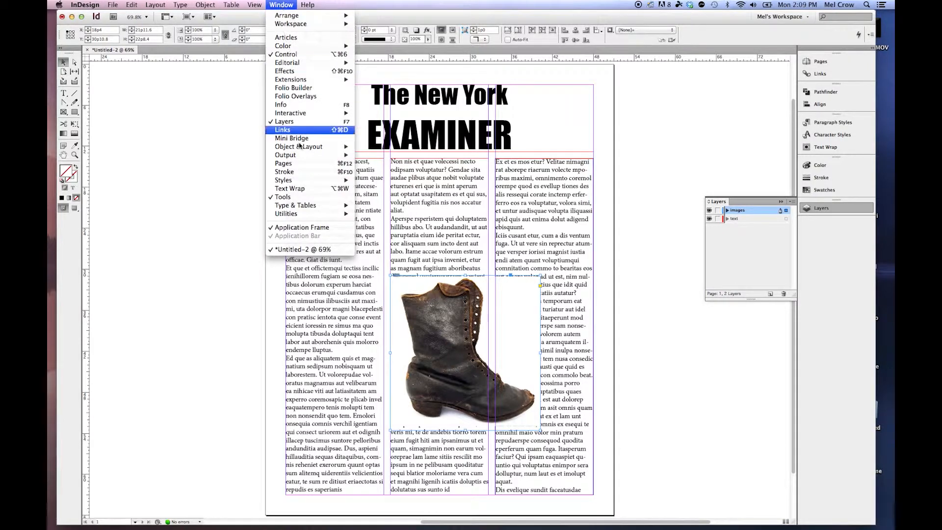
click(299, 190)
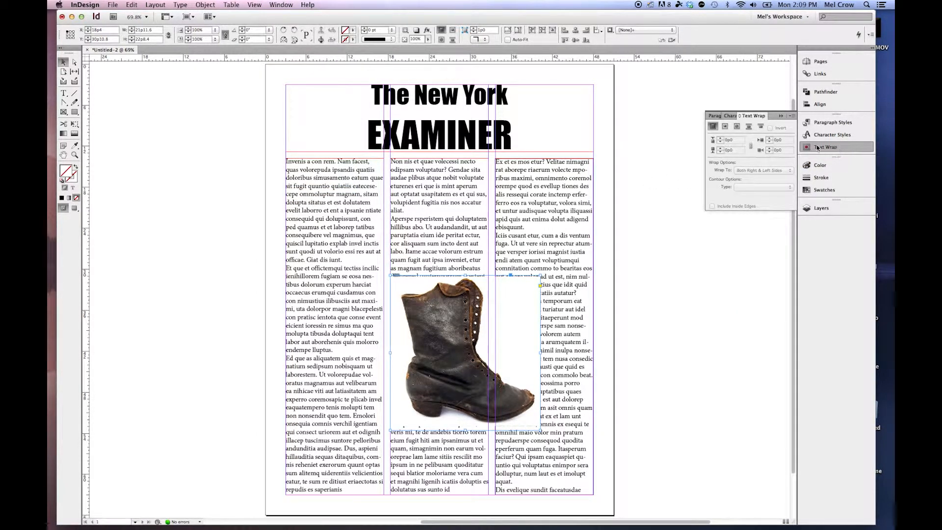
click(725, 126)
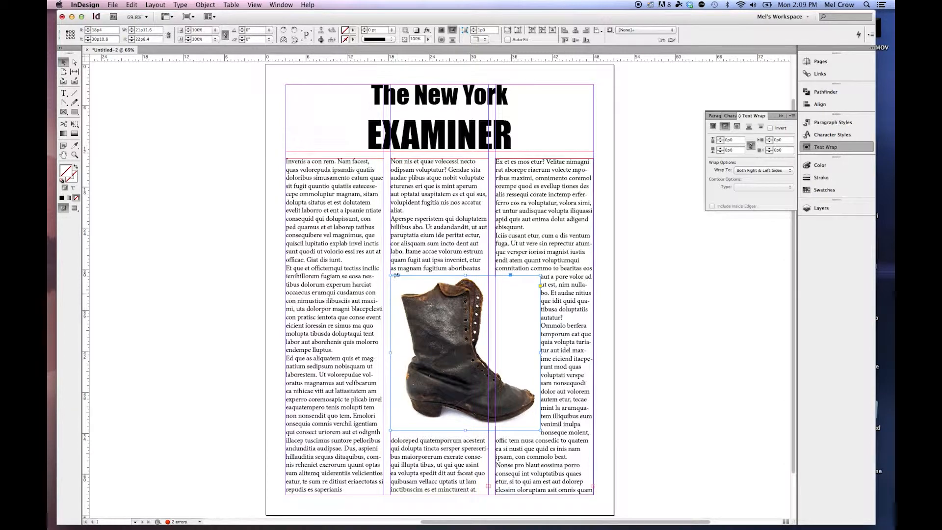
Increase the linked text wrap offsets to 0p10 on all four sides of the boot's frame.
click(720, 140)
click(721, 139)
click(721, 140)
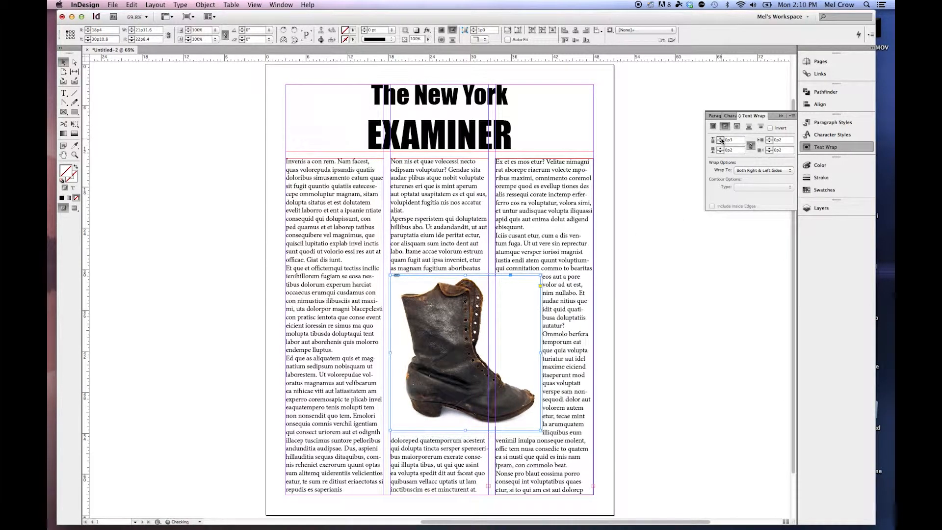
click(721, 140)
click(721, 140)
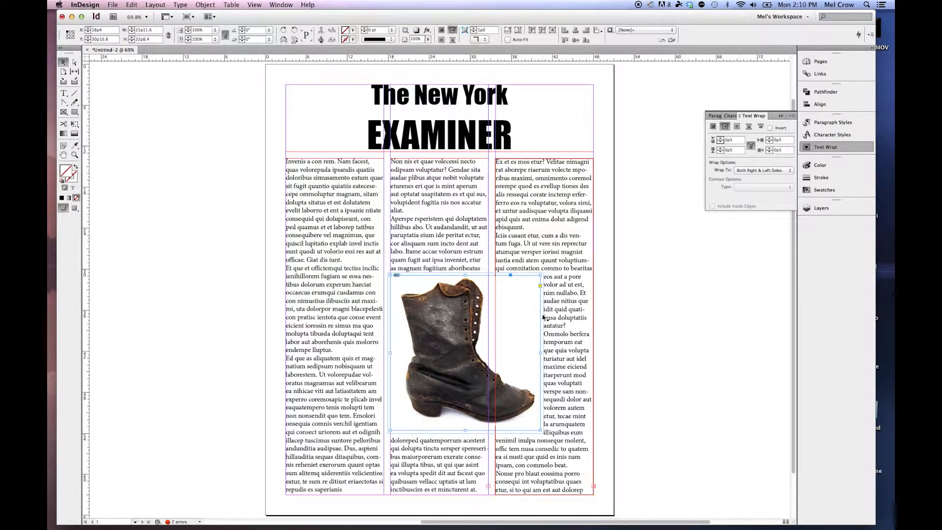
click(721, 139)
click(721, 140)
click(721, 139)
click(721, 140)
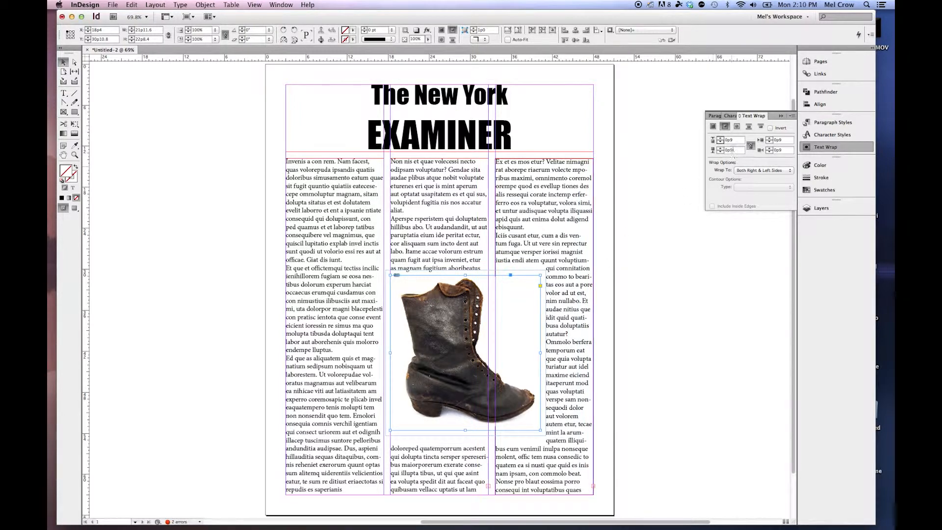
click(721, 139)
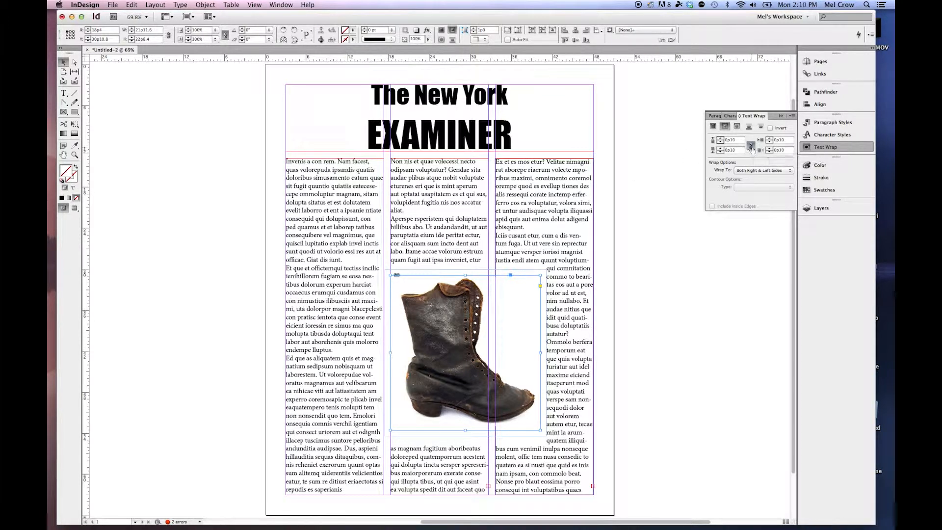
Unlink the text wrap offsets and increase only the top offset to about 1p8.
click(721, 139)
click(721, 140)
click(720, 139)
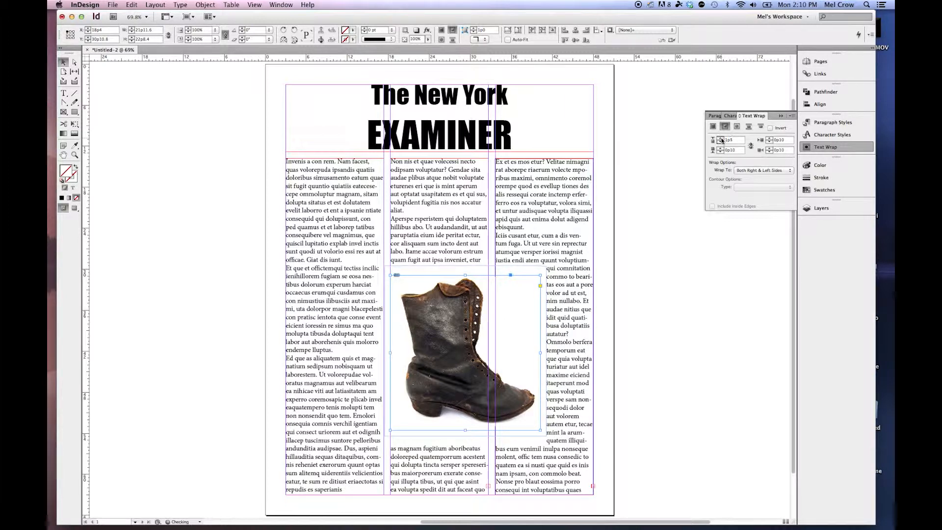
click(721, 139)
click(721, 139)
click(721, 139)
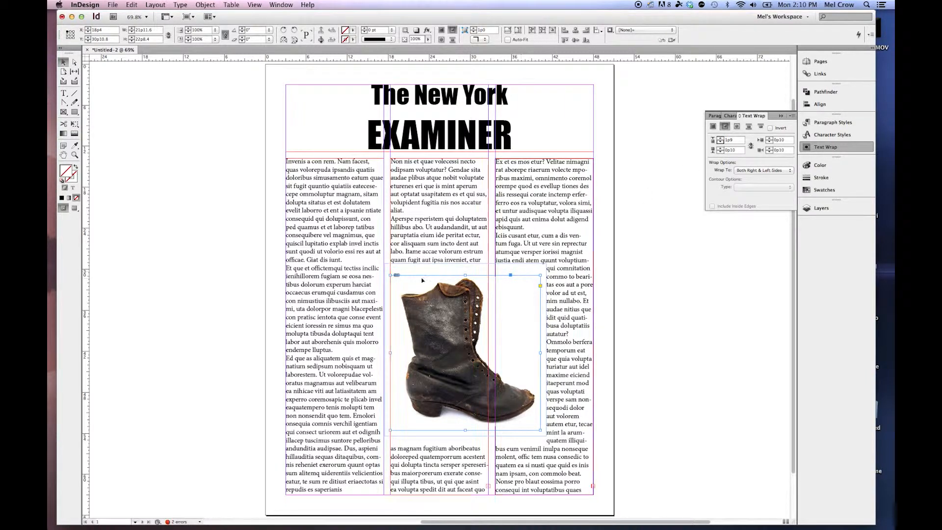
Wrap the text around the object shape and set the boot image's clipping path type to Detect Edges.
click(736, 127)
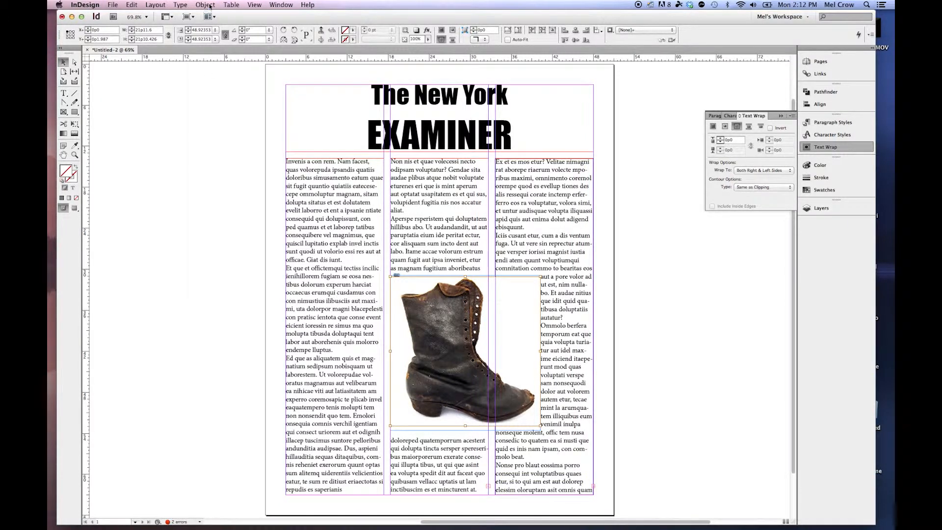
click(205, 5)
mouse_move(235, 216)
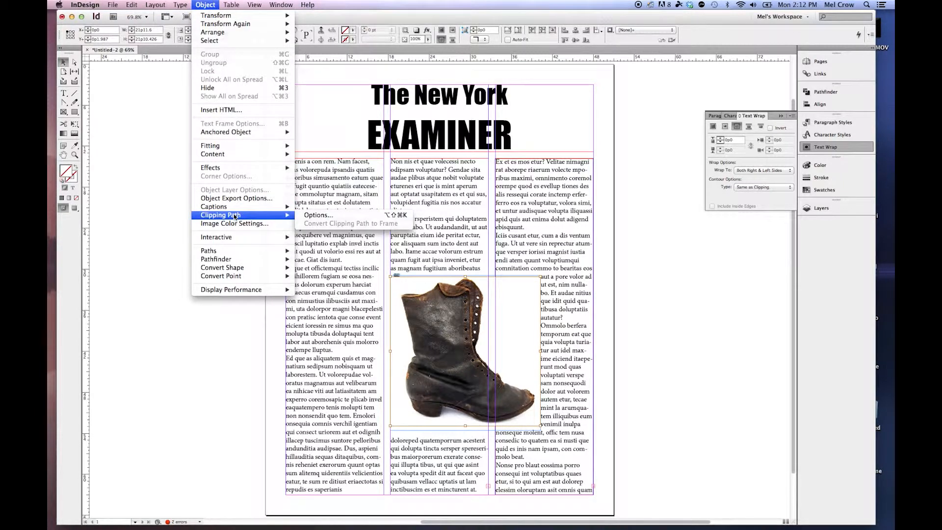
click(328, 216)
drag(505, 203, 702, 129)
click(662, 142)
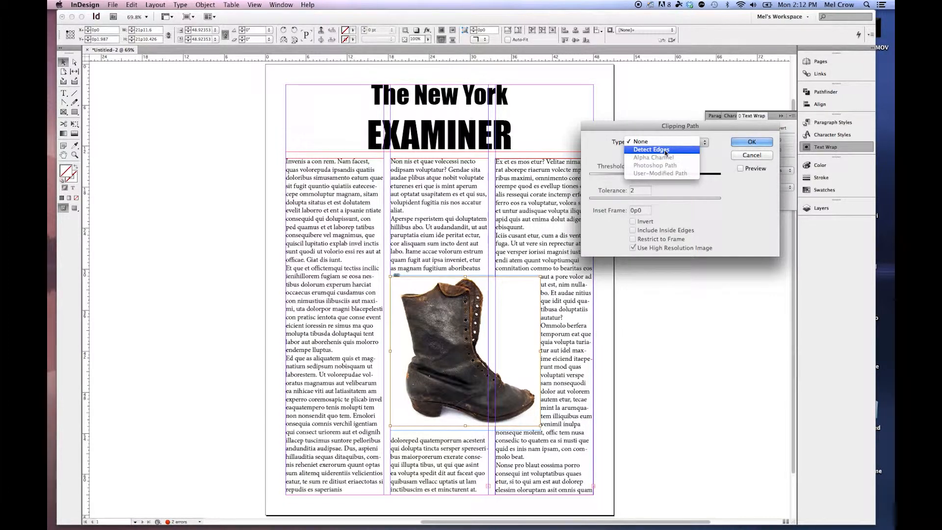
click(665, 151)
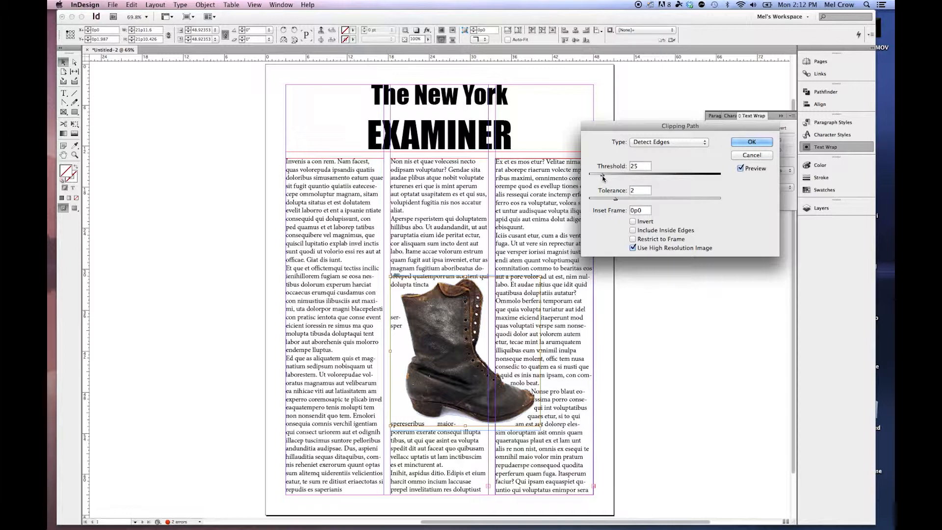
Try a clipping path threshold of 180 with a tolerance of 7.234, and discard the settings.
drag(606, 177, 685, 201)
drag(635, 176, 682, 177)
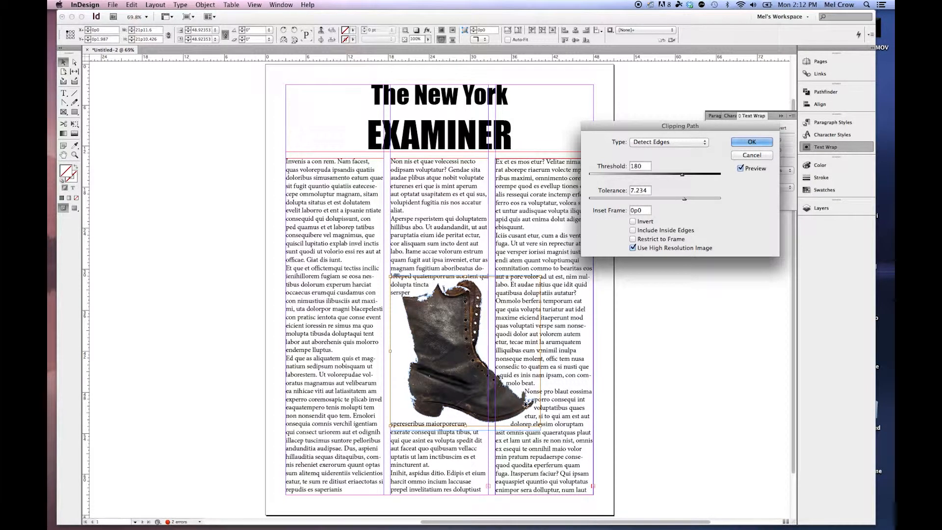
click(752, 155)
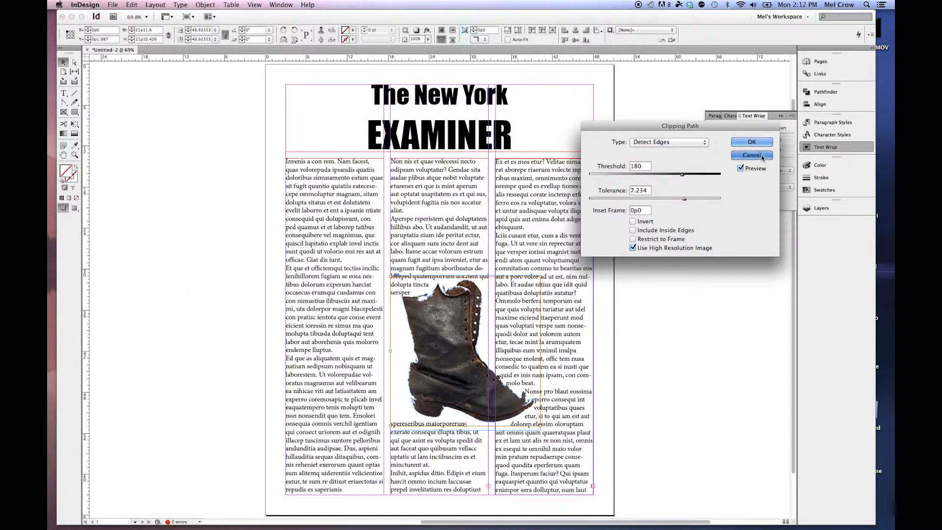
Apply a Detect Edges clipping path with threshold 25 and tolerance 2 to the boot image, and deselect it.
click(205, 5)
mouse_move(228, 169)
mouse_move(234, 216)
click(316, 215)
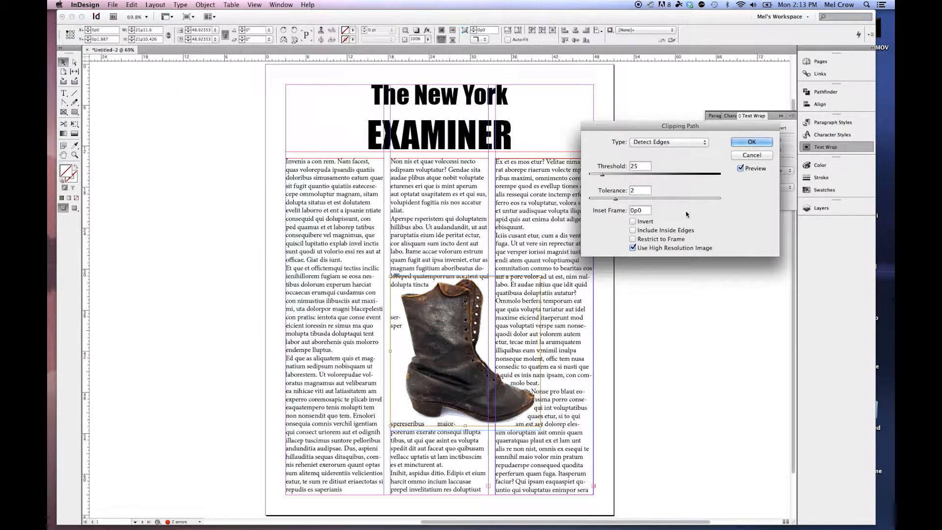
click(742, 143)
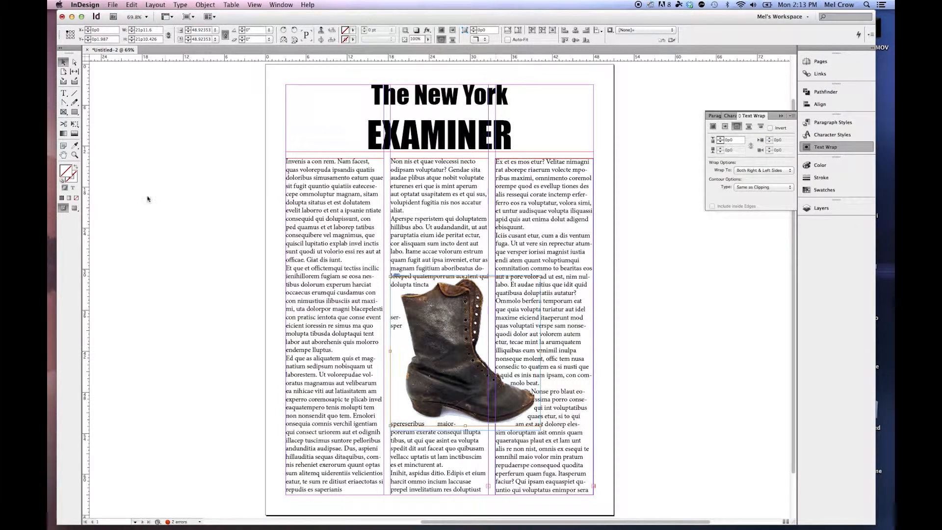
click(210, 171)
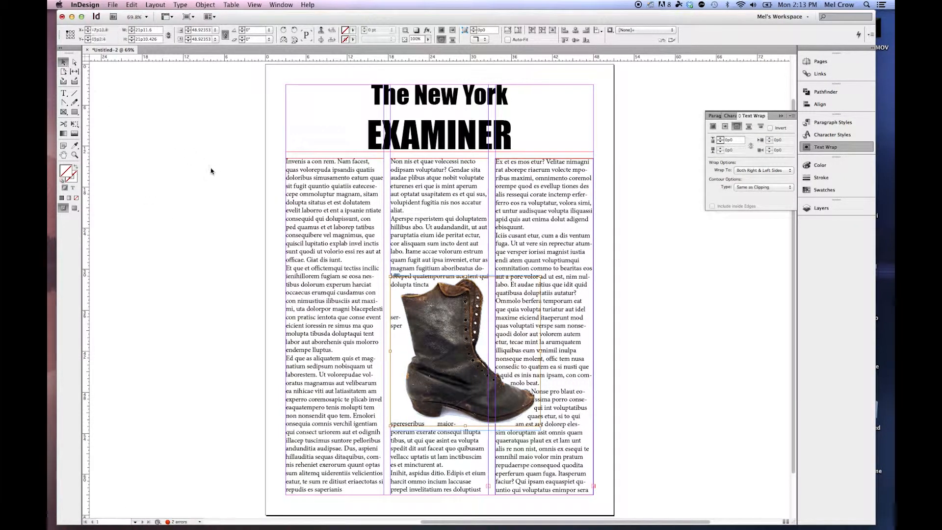
Move the boot so it straddles the second and third columns, and gradually increase its top text wrap offset beyond 0p2.
click(539, 324)
drag(509, 314, 524, 296)
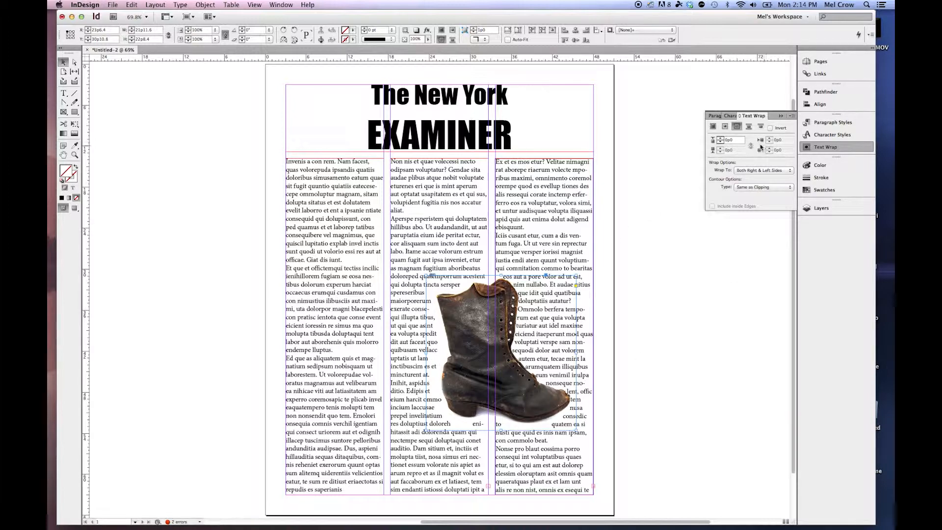
click(719, 139)
click(720, 138)
click(720, 142)
click(720, 143)
click(721, 142)
click(720, 142)
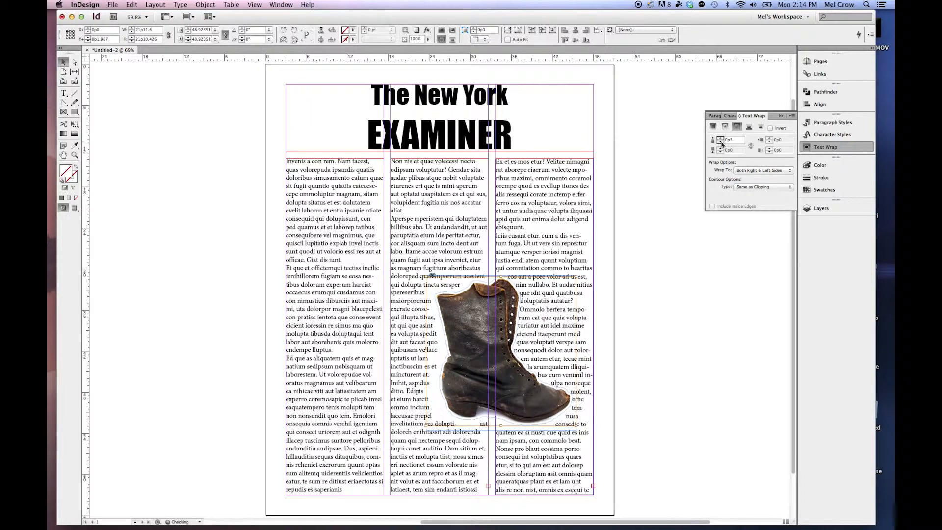
click(720, 139)
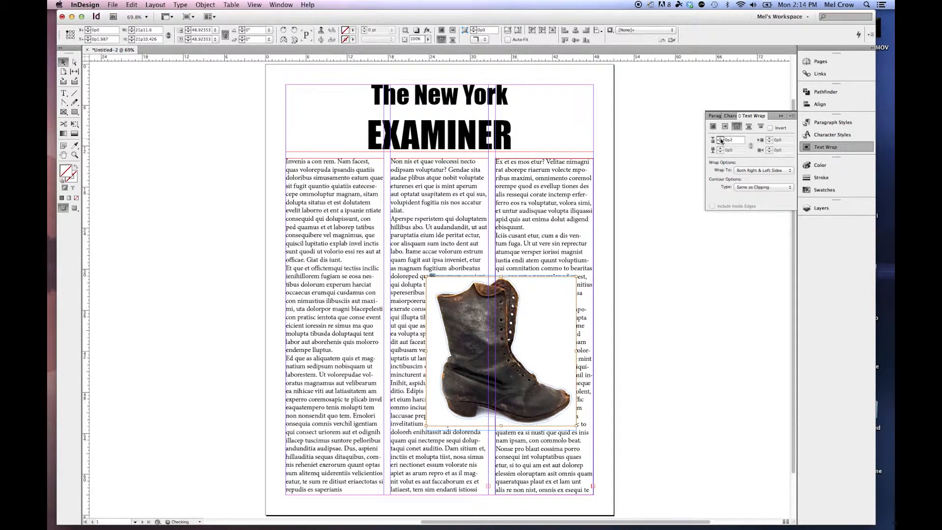
click(720, 139)
click(720, 139)
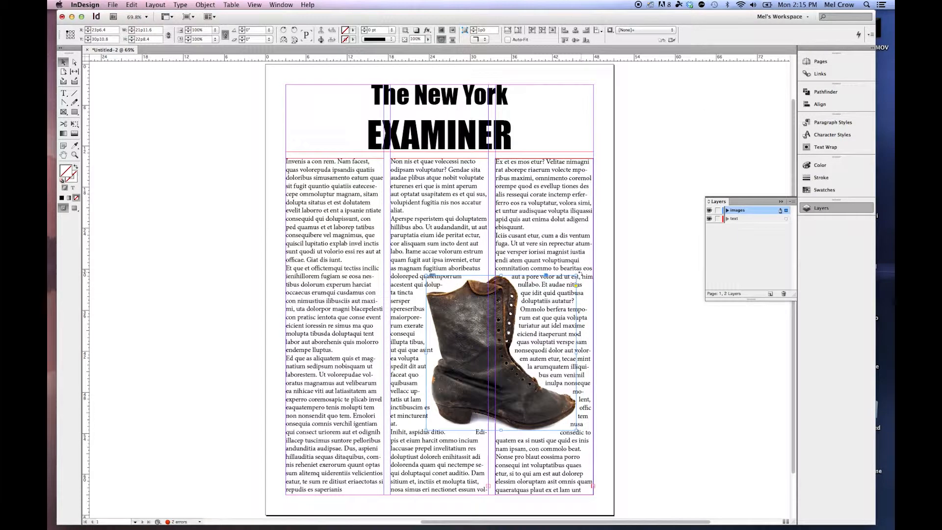
Rotate the boot counterclockwise by about 13.5° and switch the page to the Preview screen mode.
drag(577, 270, 559, 251)
click(75, 209)
drag(77, 210, 107, 213)
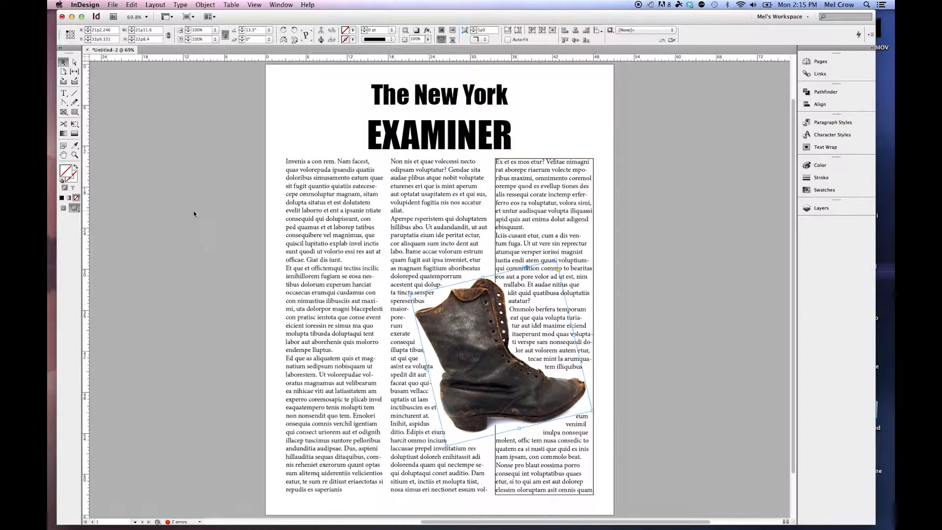
Remove the black stroke from the third column's text frame.
click(184, 188)
click(571, 222)
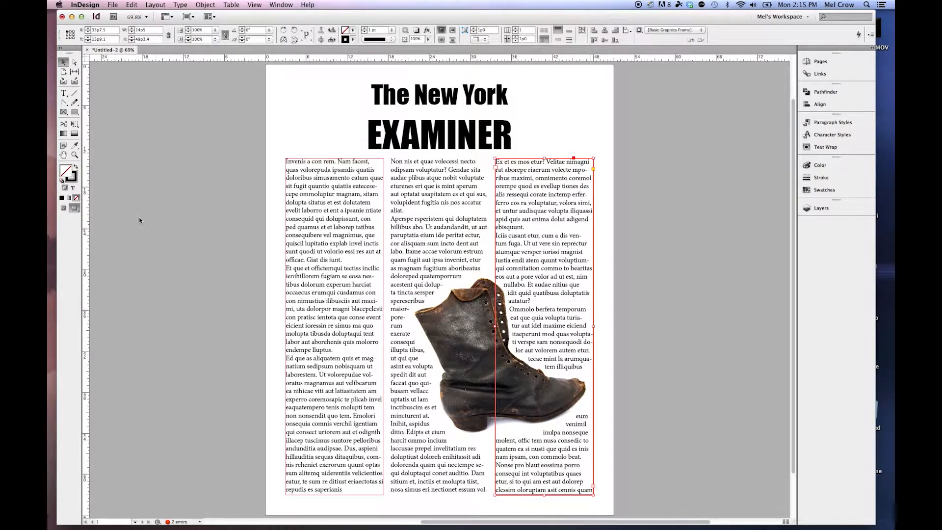
click(74, 179)
click(76, 197)
Move the boot back over the second column so it slightly overlaps both outer columns, at about X 15p2.4, Y 32p11.
click(466, 349)
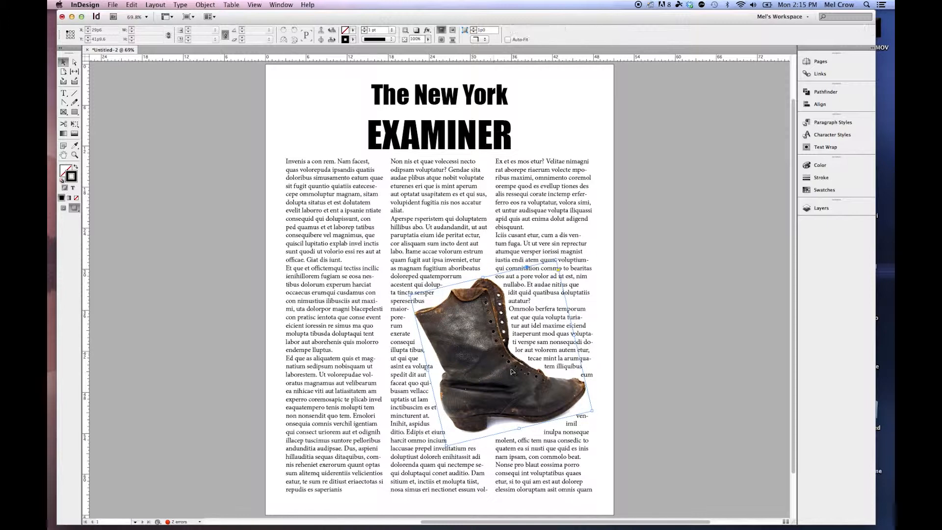
drag(563, 389, 546, 388)
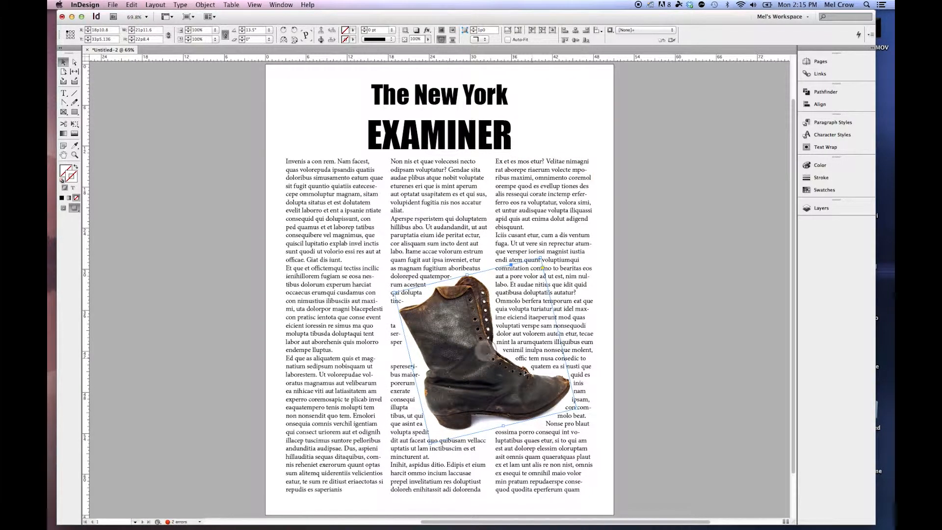
drag(394, 331, 384, 332)
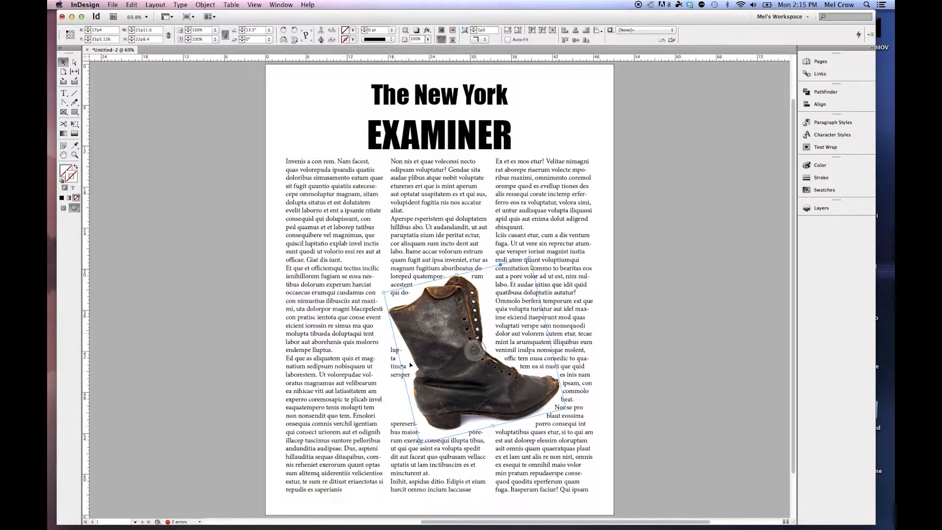
drag(447, 374, 437, 374)
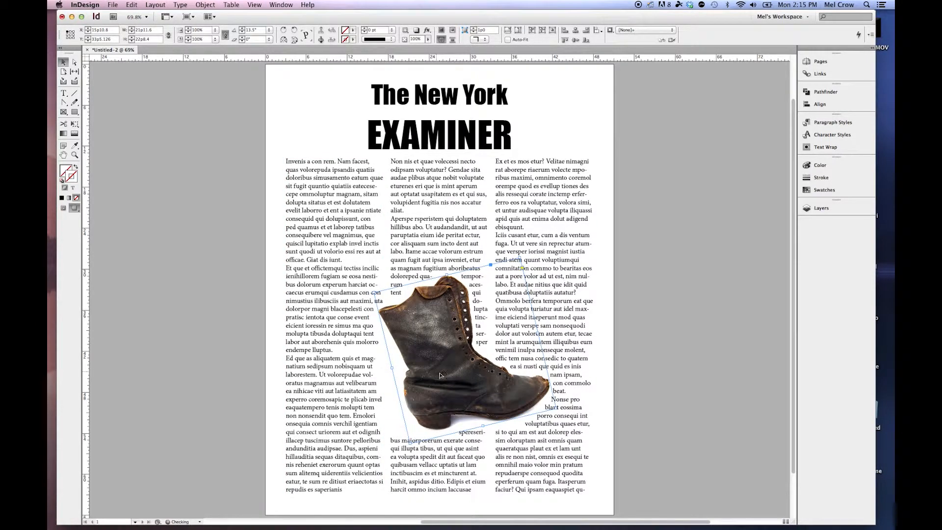
drag(481, 394, 476, 391)
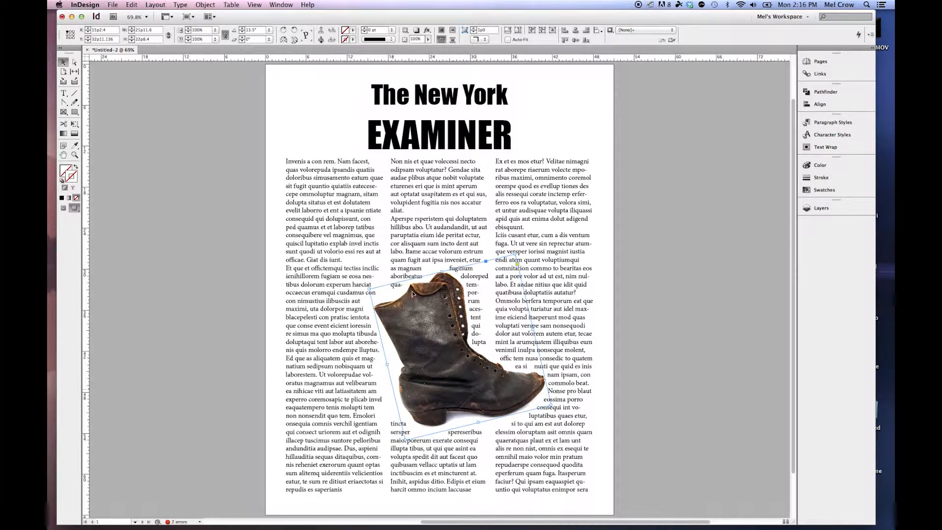
Increase the boot's top text wrap offset to 0p9 and deselect it.
click(830, 148)
click(719, 138)
click(720, 138)
click(720, 138)
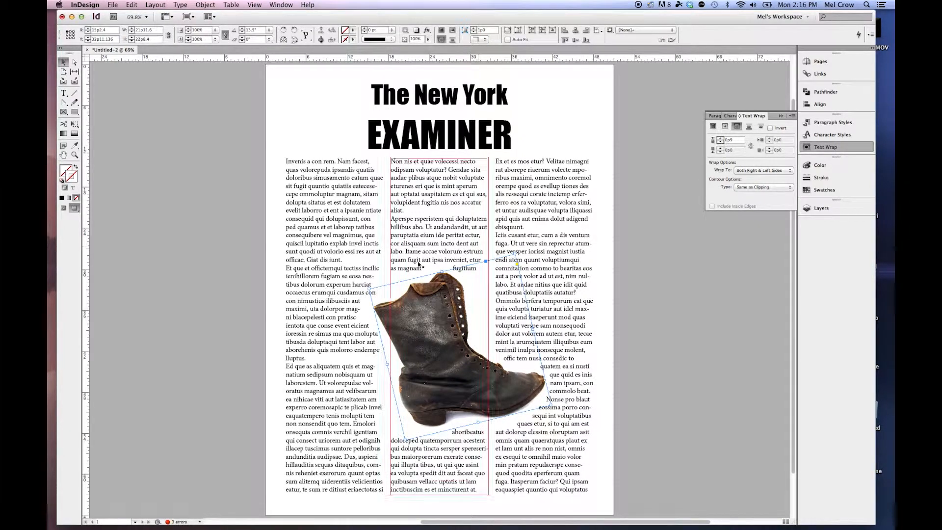
click(697, 393)
click(531, 345)
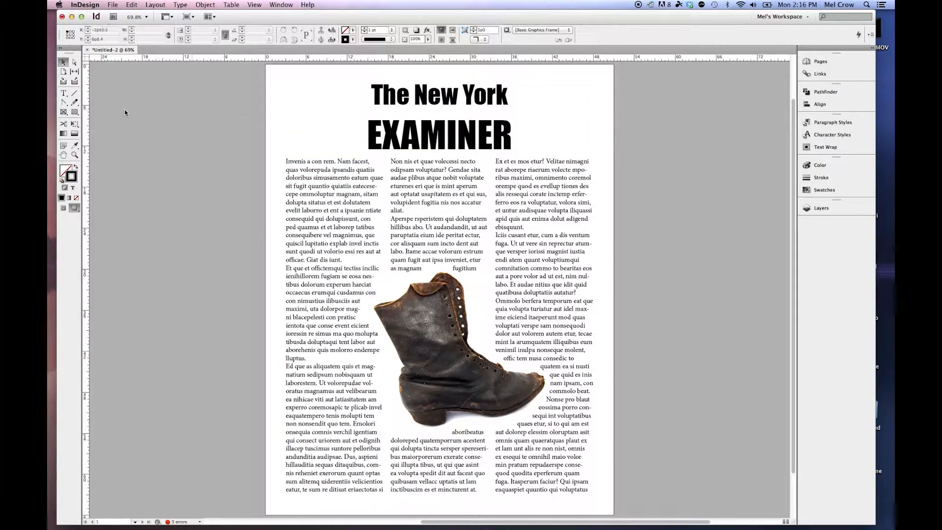
Try a leading of 12 pt on both lines of the "The New York EXAMINER" masthead.
click(64, 94)
drag(357, 88, 521, 124)
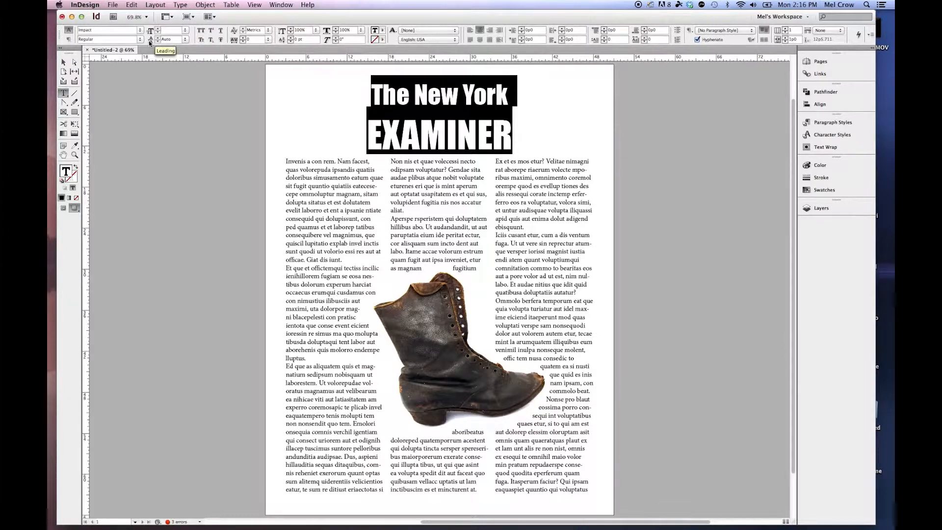
click(185, 40)
key(Return)
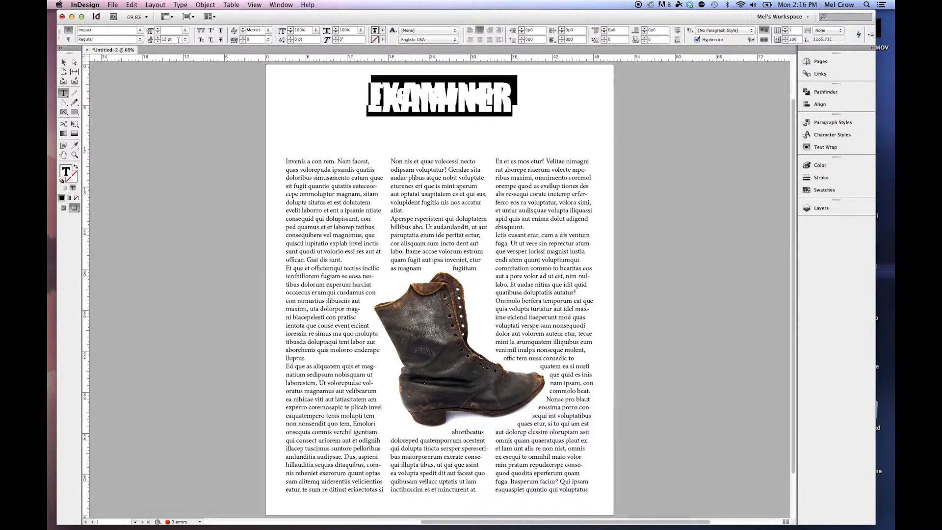
Select the entire masthead text and set its leading to 45 pt.
click(392, 97)
drag(395, 95, 474, 96)
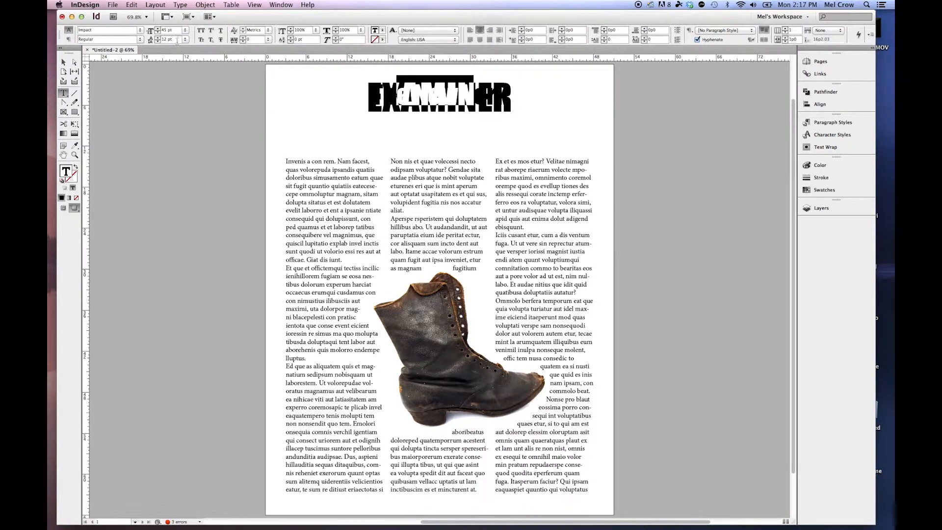
key(super+a)
text(45)
key(Return)
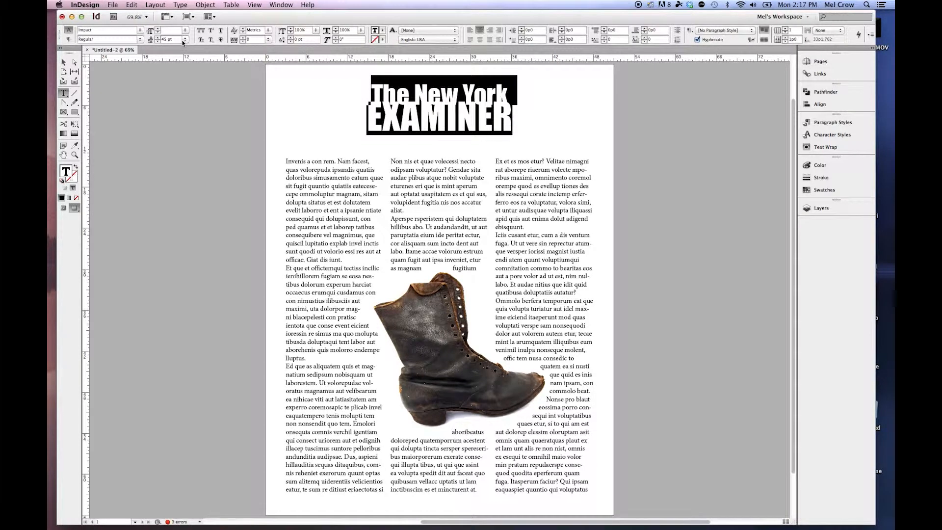
Increase the masthead's leading in increments to about 65 pt and leave text editing.
click(158, 38)
click(158, 38)
click(159, 39)
click(159, 39)
click(158, 38)
click(159, 39)
click(159, 38)
click(159, 38)
click(158, 38)
click(159, 38)
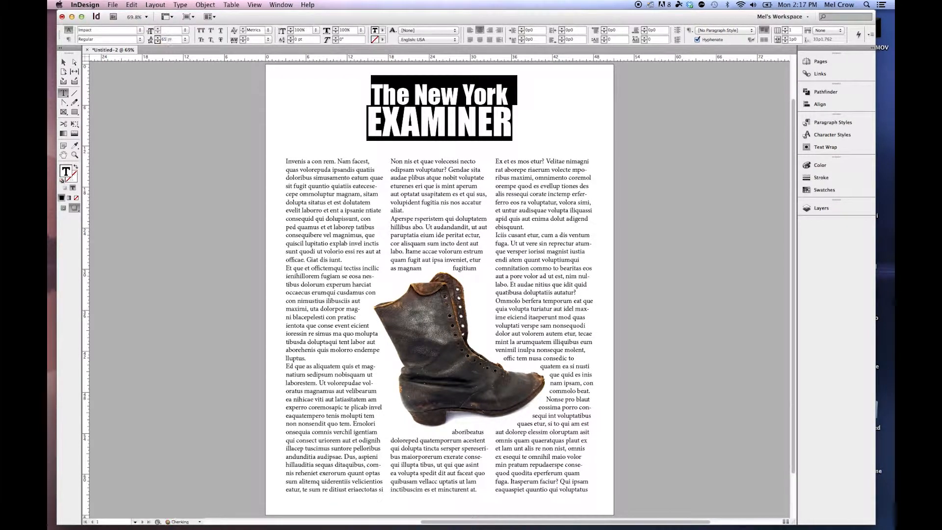
key(Escape)
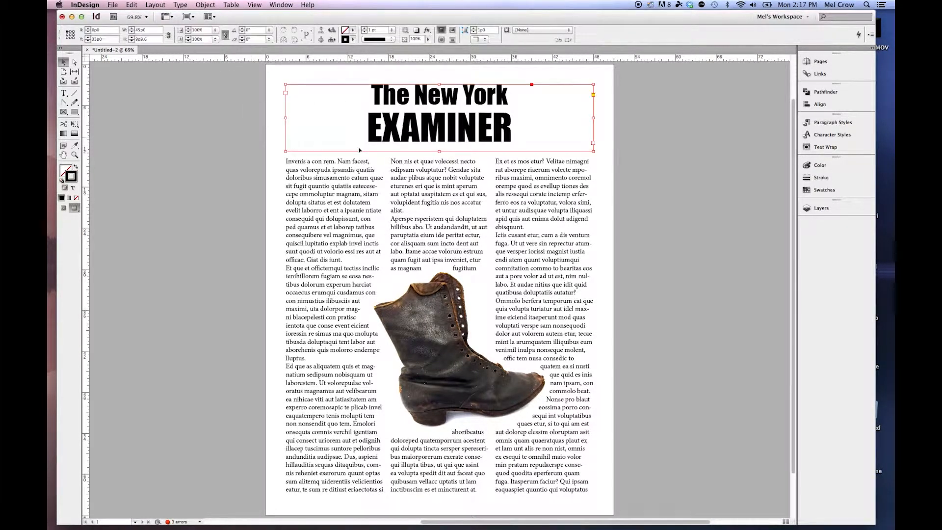
Add a Drop Shadow effect to the masthead frame's Text at 50% opacity.
click(372, 140)
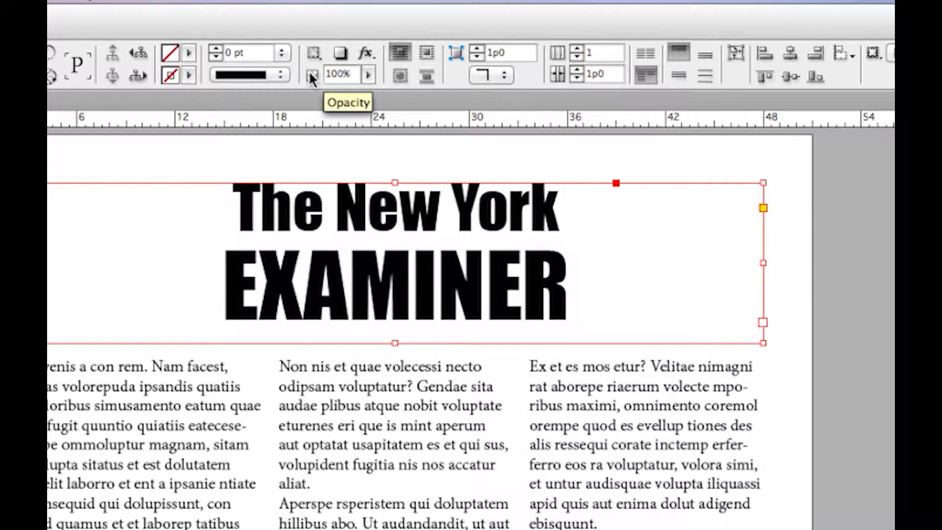
click(313, 52)
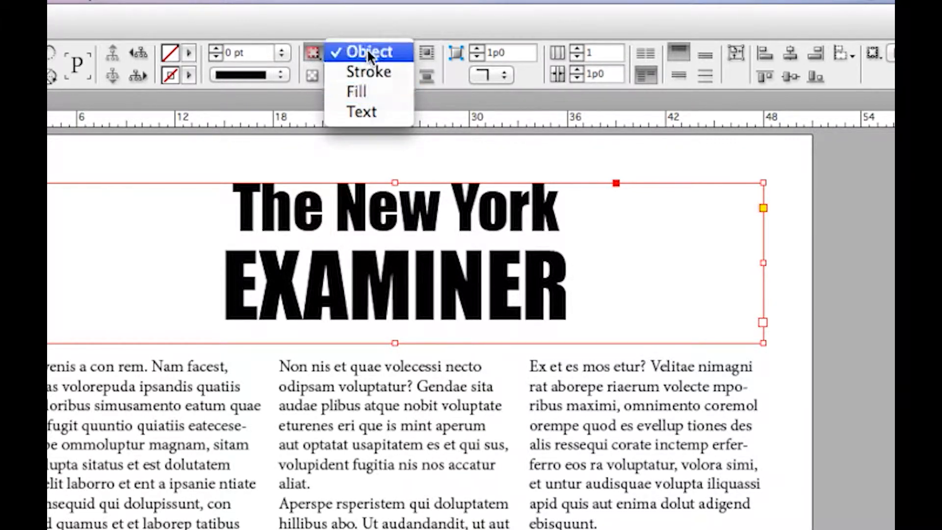
click(367, 110)
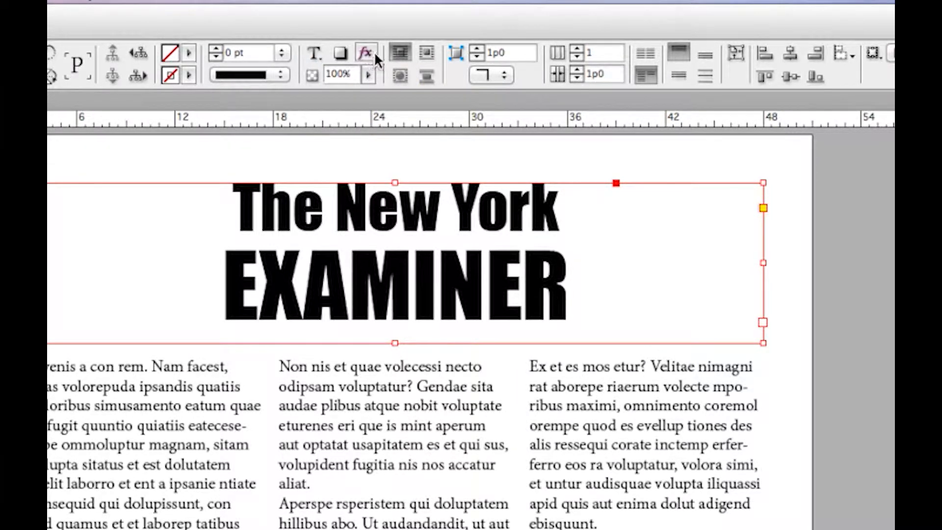
click(367, 52)
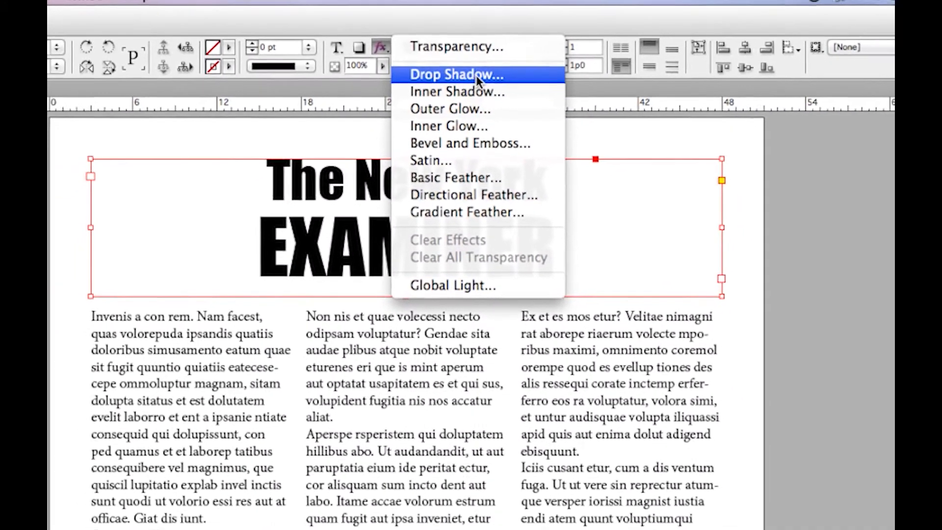
click(461, 84)
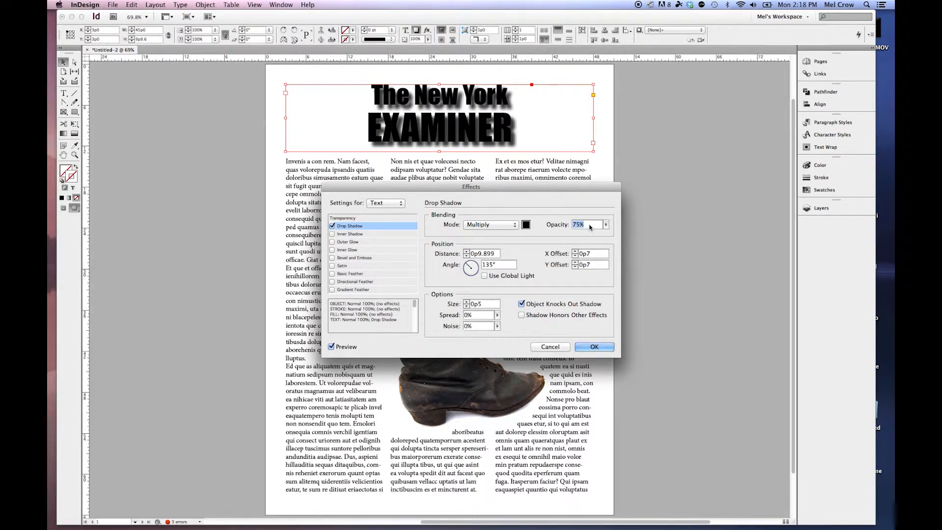
text(50)
Try the C=0 M=100 Y=0 K=0 swatch as the shadow color, and set it back to Black.
click(525, 224)
click(444, 284)
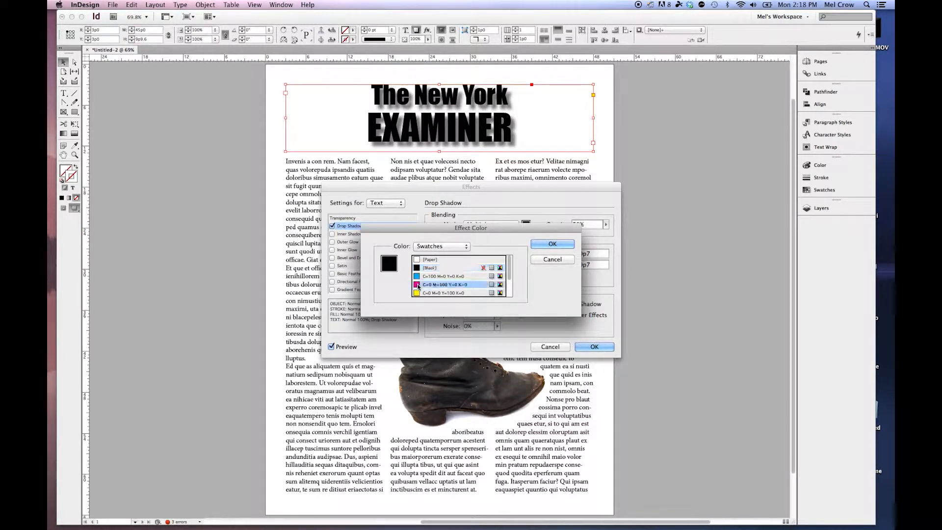
scroll(465, 277, down, 3)
scroll(461, 277, up, 3)
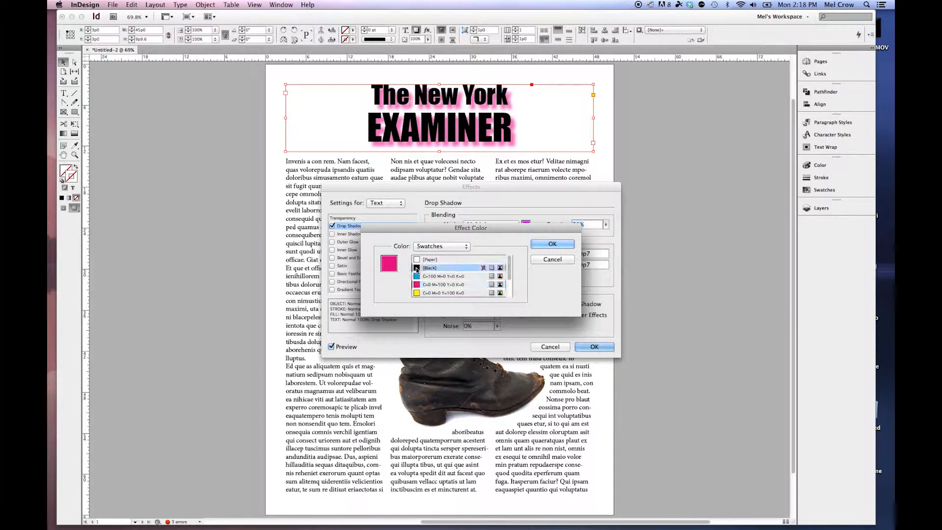
click(443, 268)
click(552, 244)
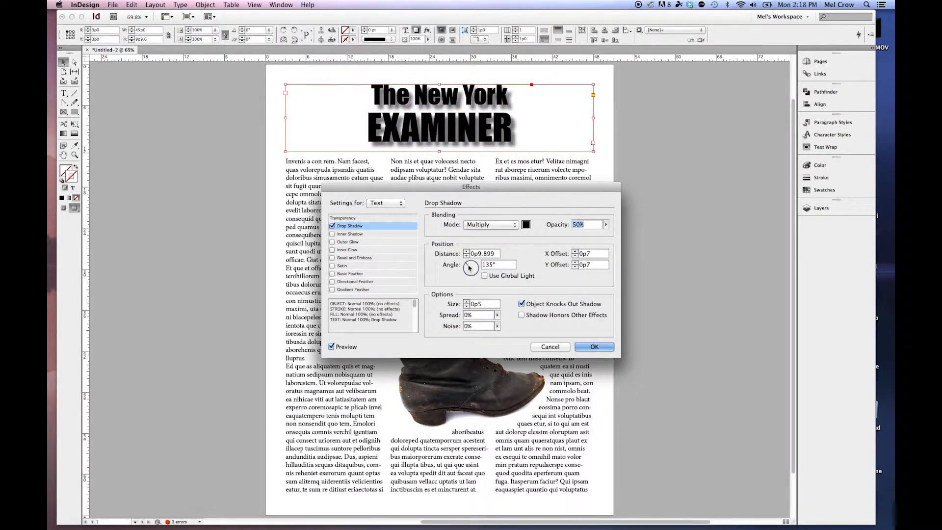
Try a shadow angle of 115° and discard the drop shadow settings.
drag(467, 269, 470, 265)
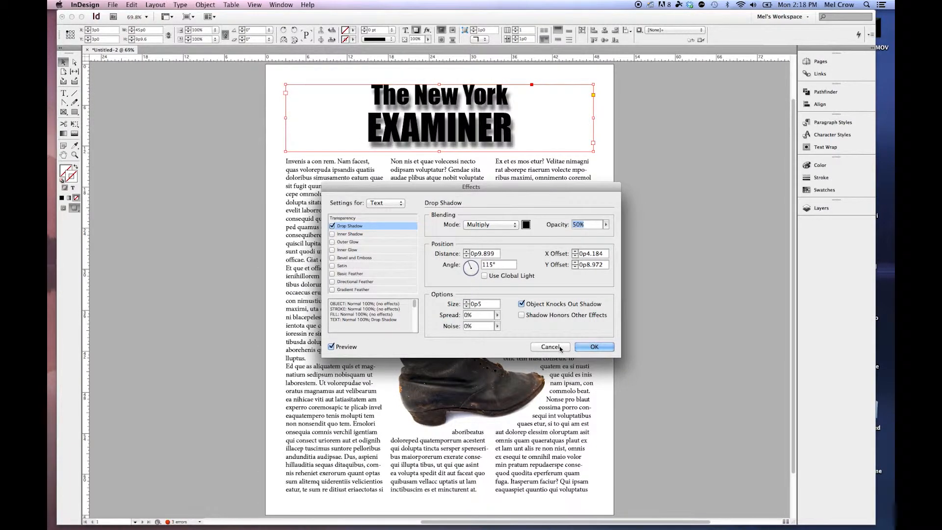
click(561, 348)
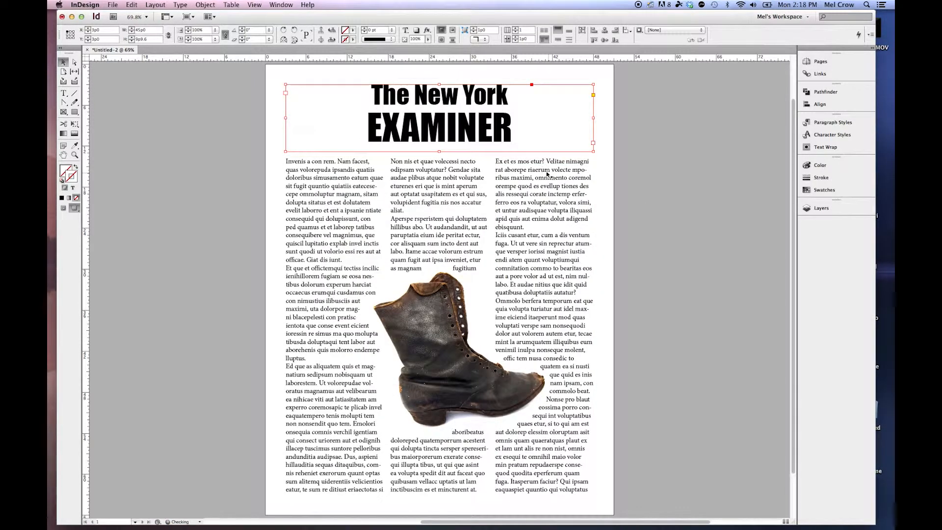
Show the Effects panel and apply a Drop Shadow to the masthead at Object level with an angle of 69°.
click(281, 4)
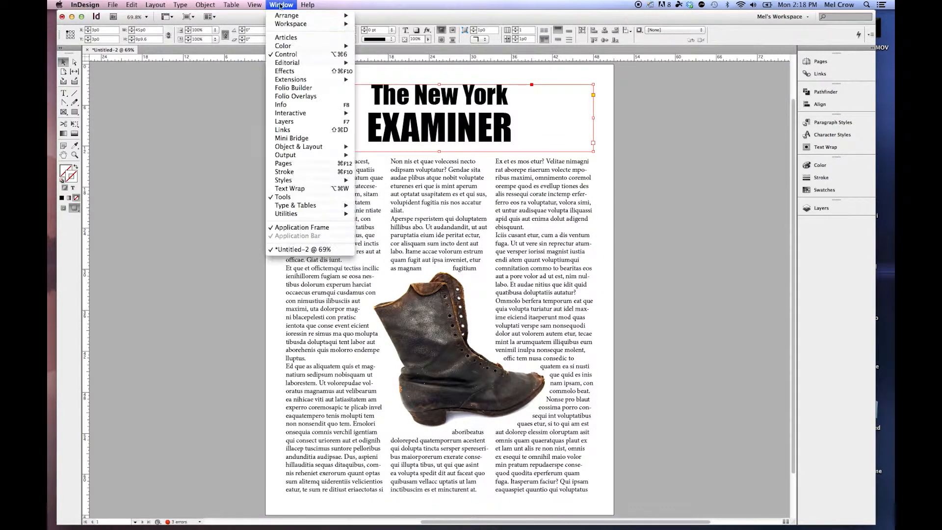
click(284, 71)
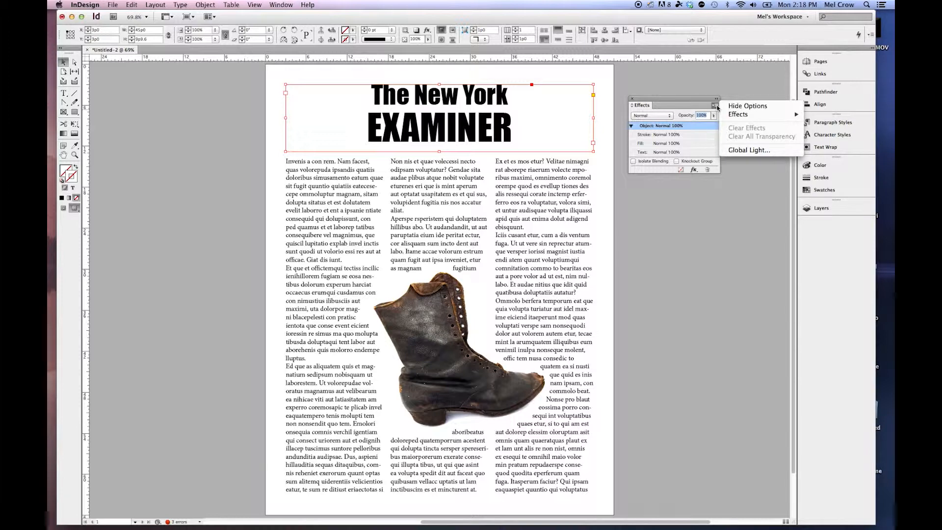
mouse_move(738, 116)
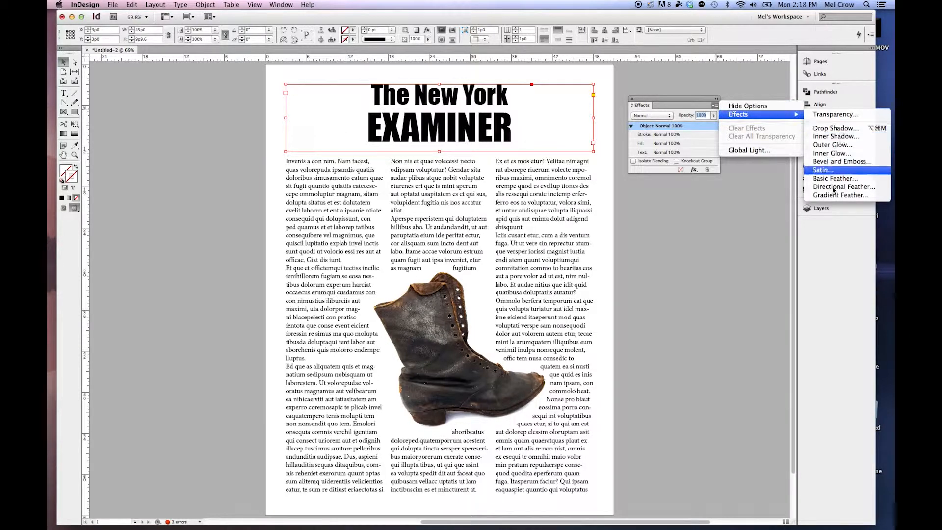
click(836, 129)
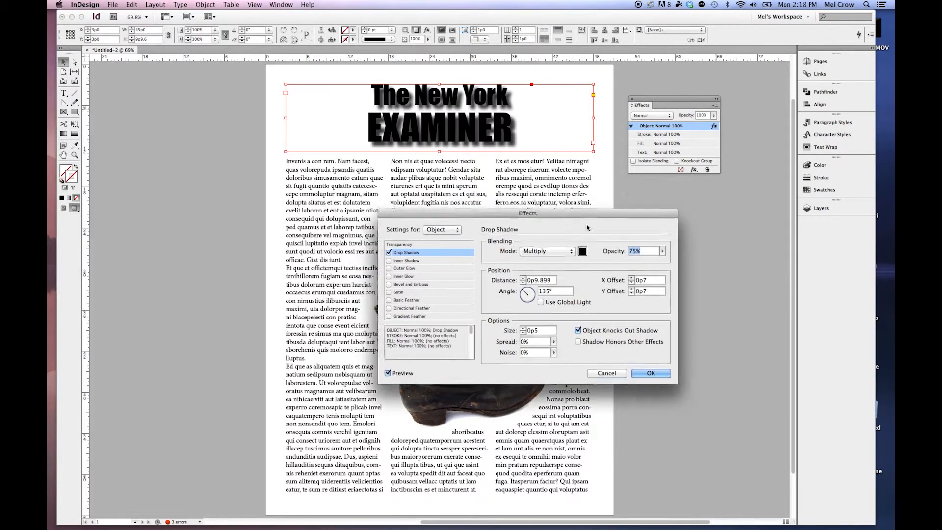
drag(587, 227, 621, 244)
drag(561, 312, 563, 306)
click(695, 390)
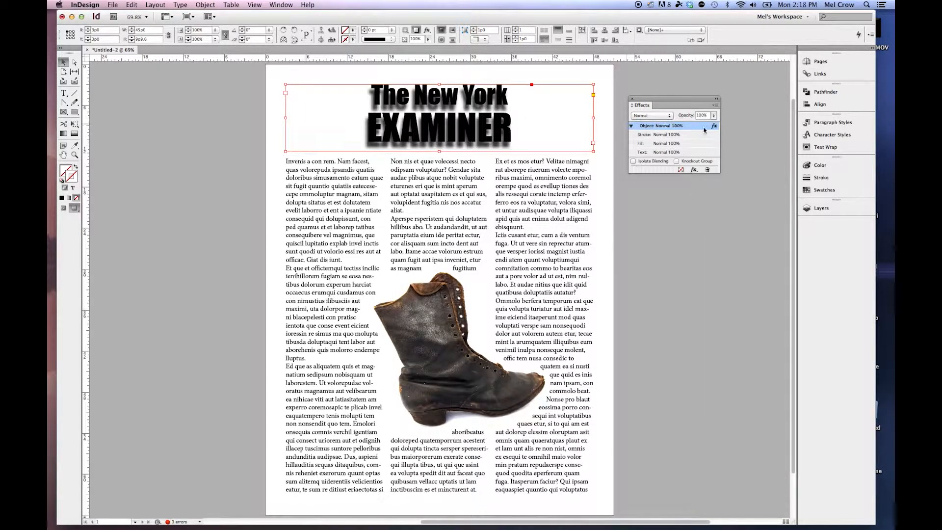
Add Inner Glow and Bevel and Emboss to the masthead at Object level, with the drop shadow angle at -96°.
double_click(714, 126)
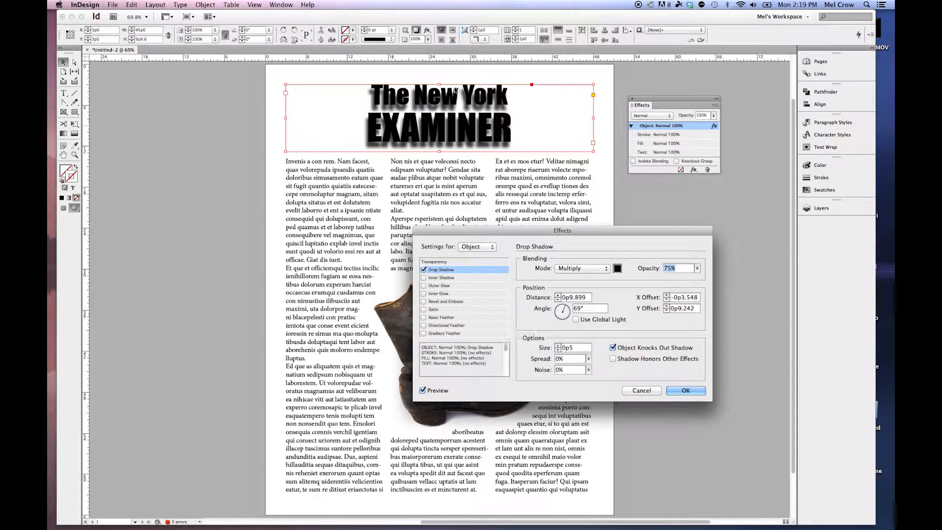
click(423, 294)
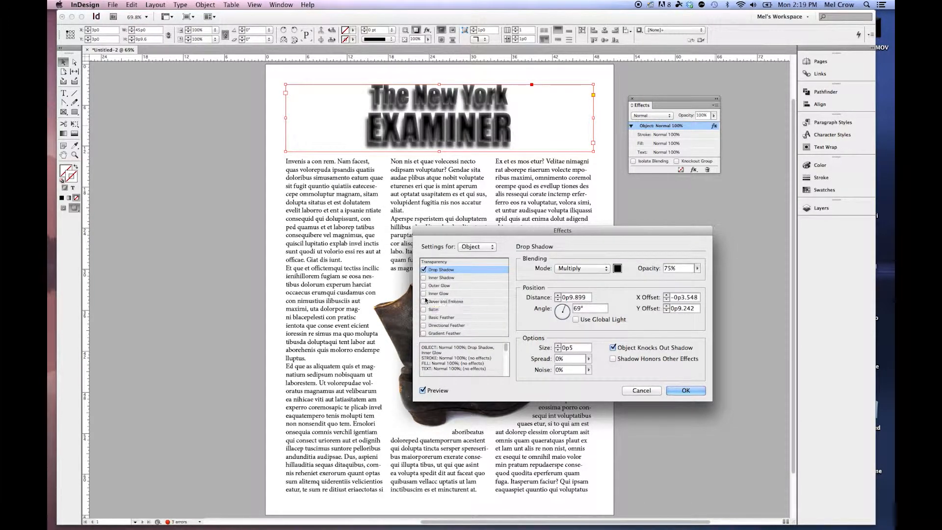
click(424, 294)
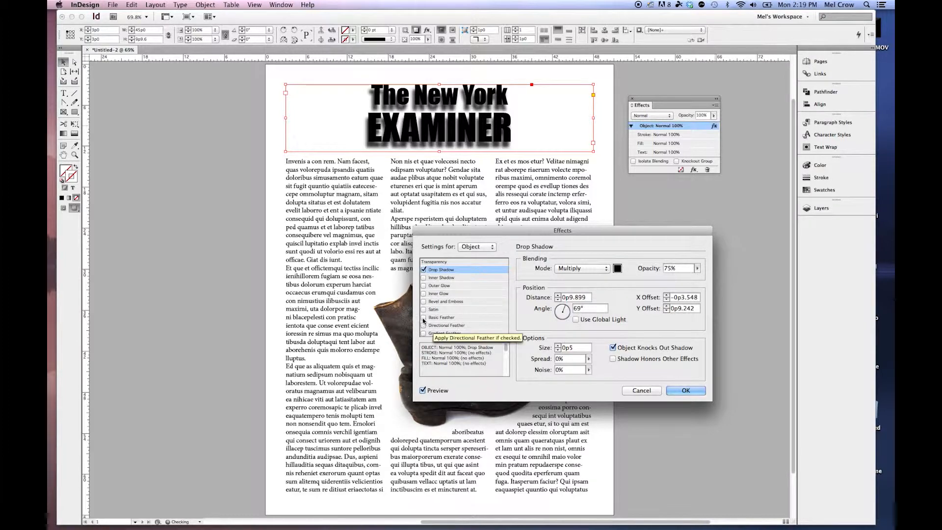
click(423, 301)
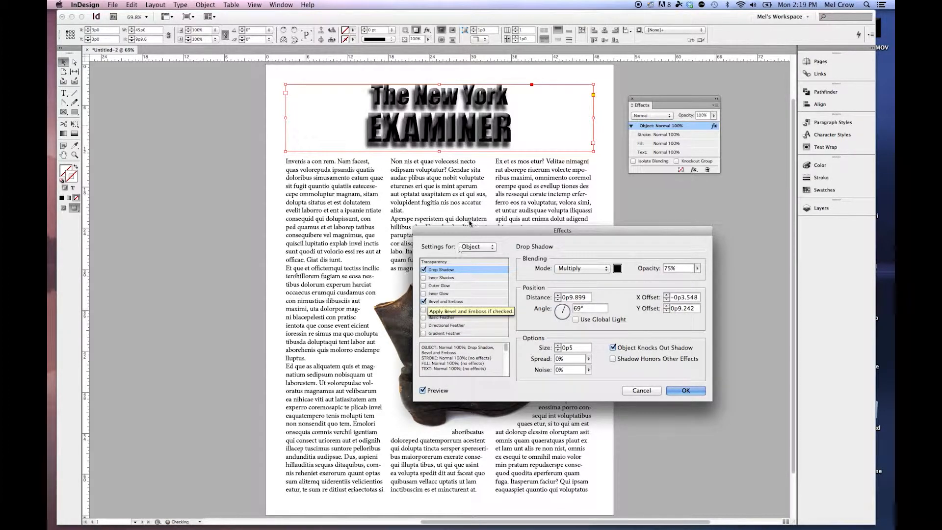
click(440, 293)
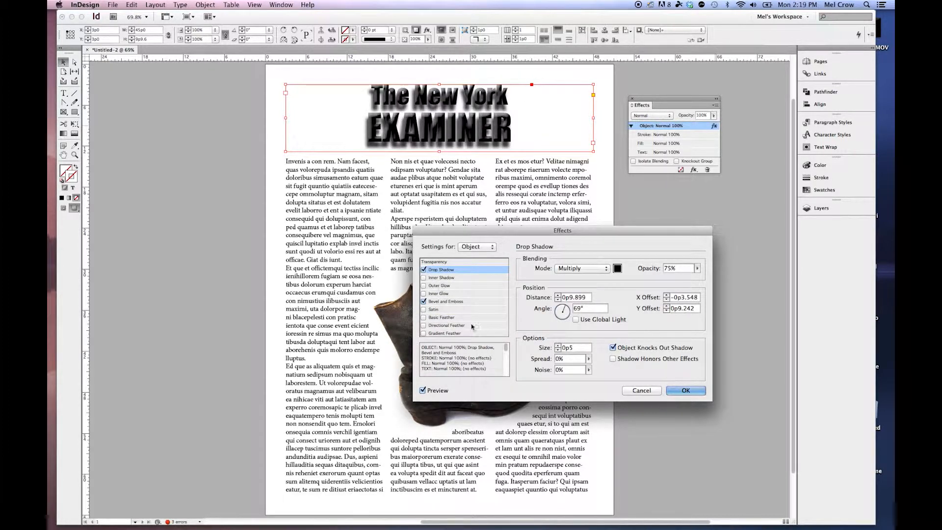
click(670, 391)
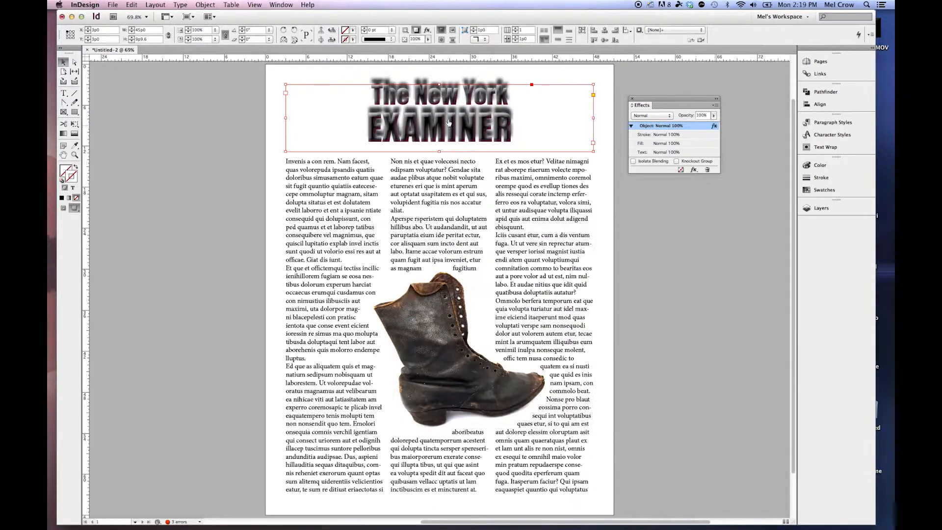
Review the effects applied to the masthead object and leave the settings without changing them.
mouse_move(714, 127)
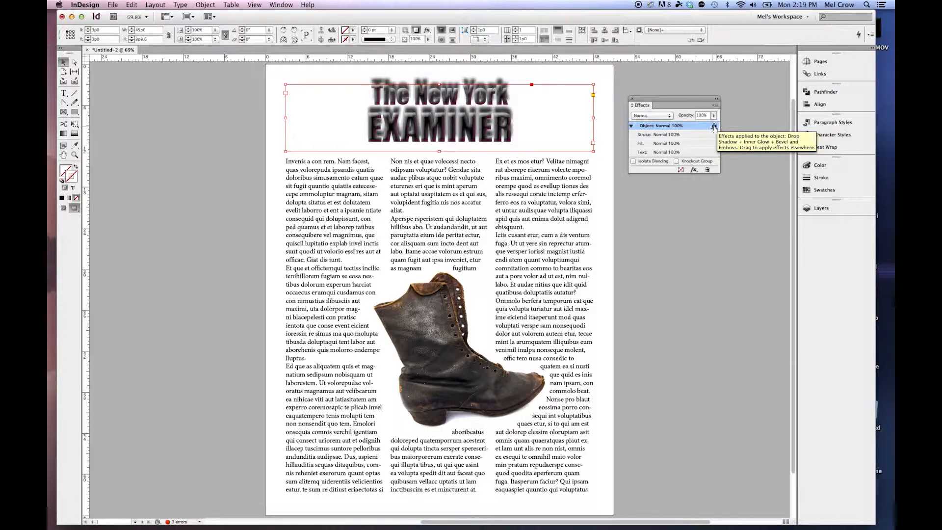
double_click(714, 127)
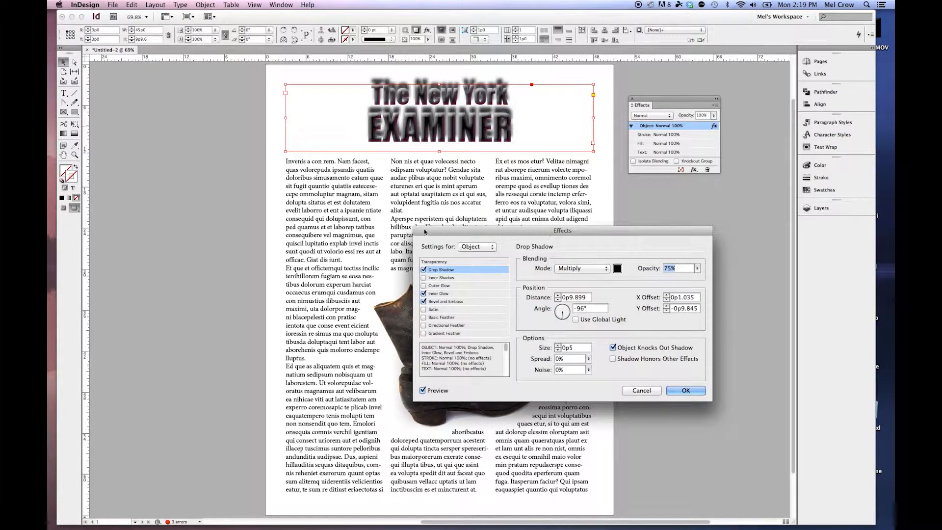
click(652, 390)
Dock the Effects panel beside the existing panel column and show the Object Styles panel next to the page.
drag(648, 106, 798, 67)
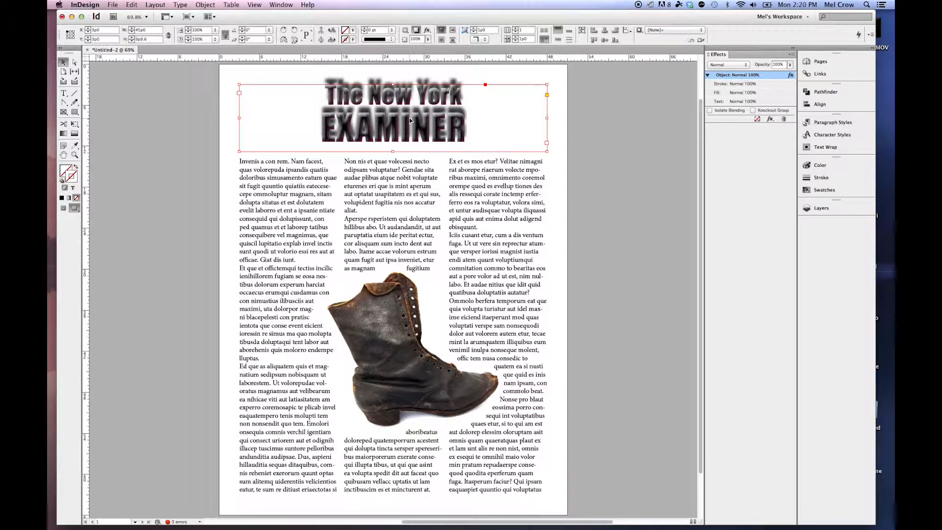
click(280, 5)
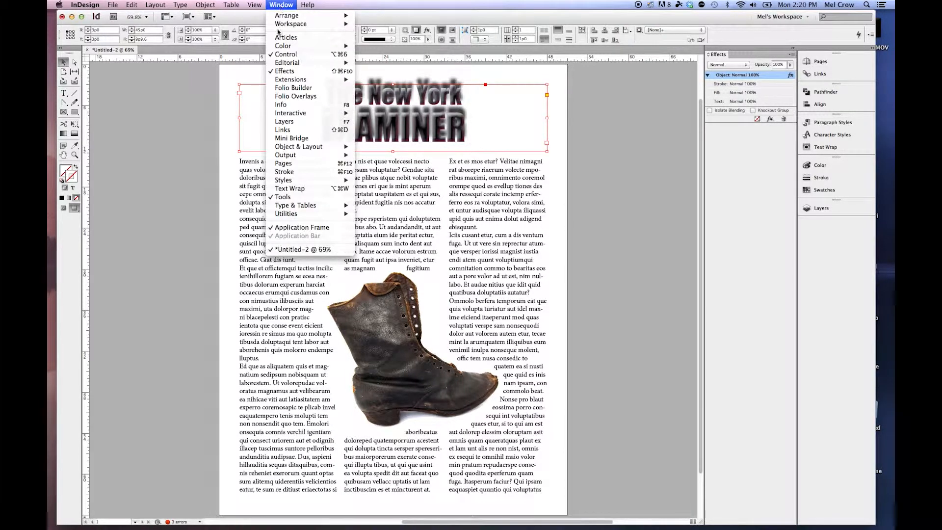
mouse_move(324, 180)
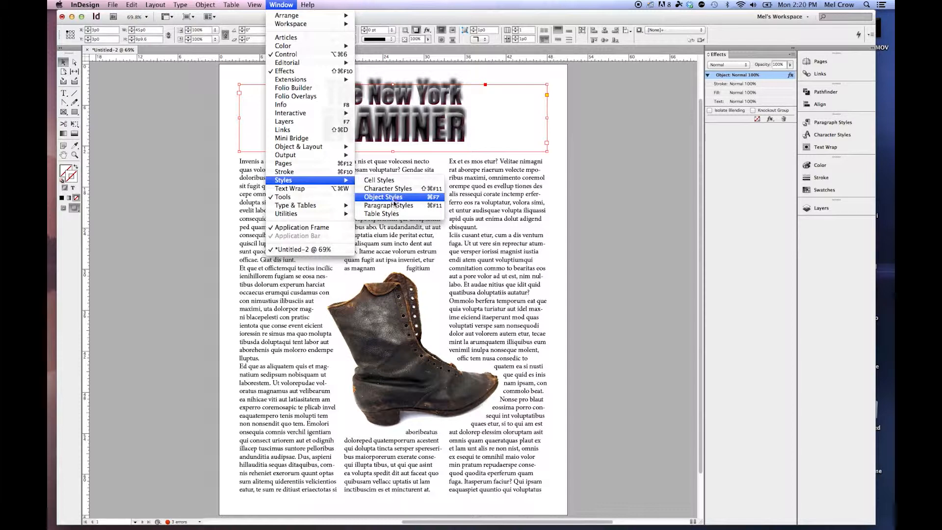
click(397, 197)
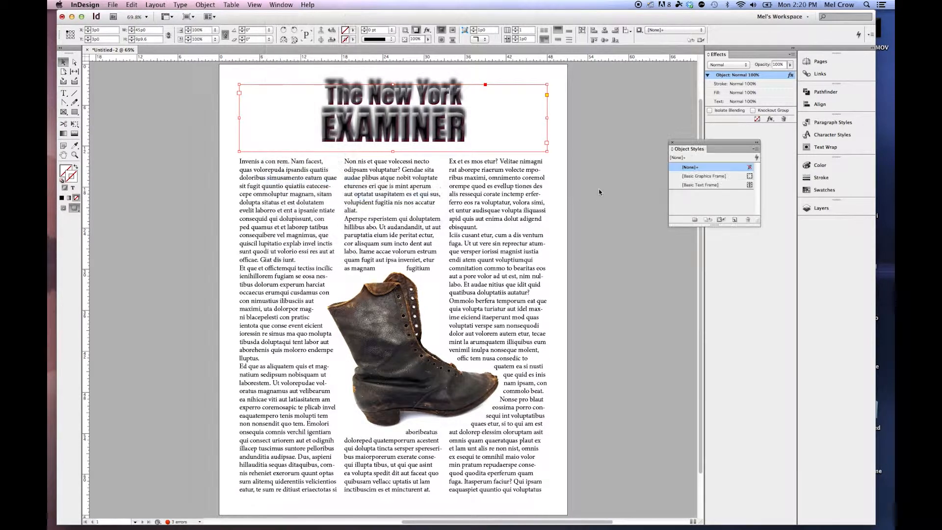
drag(760, 143, 728, 156)
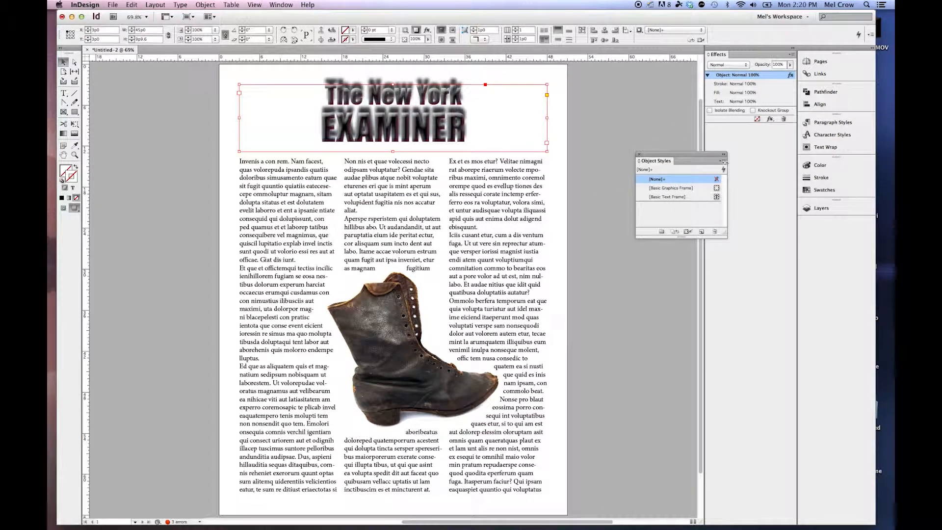
Create a new object style named "bevel and emboss" from the masthead frame's formatting.
click(723, 161)
click(748, 163)
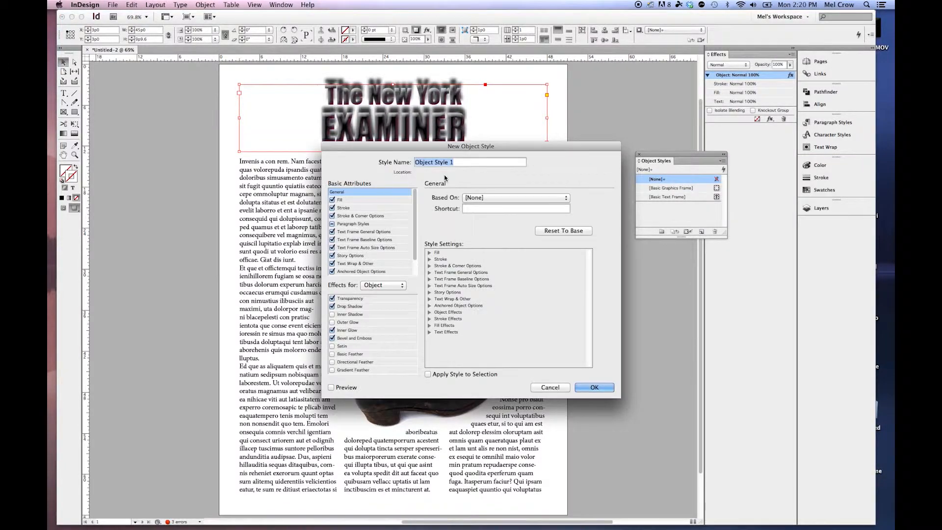
text(bevel and emboss)
drag(554, 148, 654, 183)
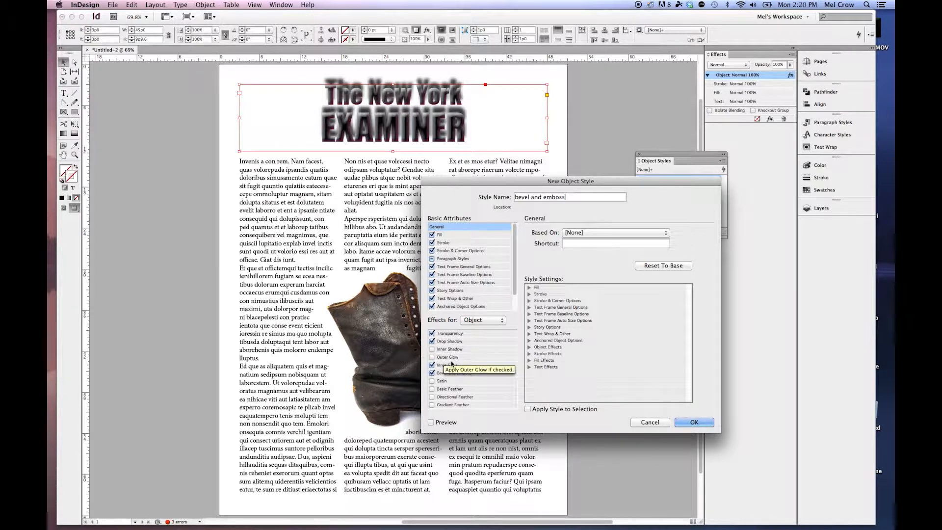
click(688, 423)
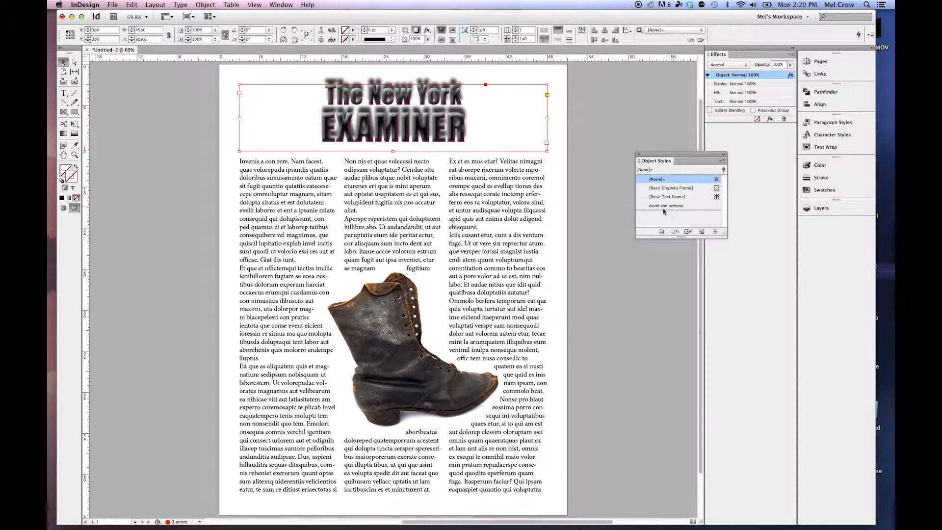
Apply the "bevel and emboss" object style to the third article column's text frame.
click(527, 239)
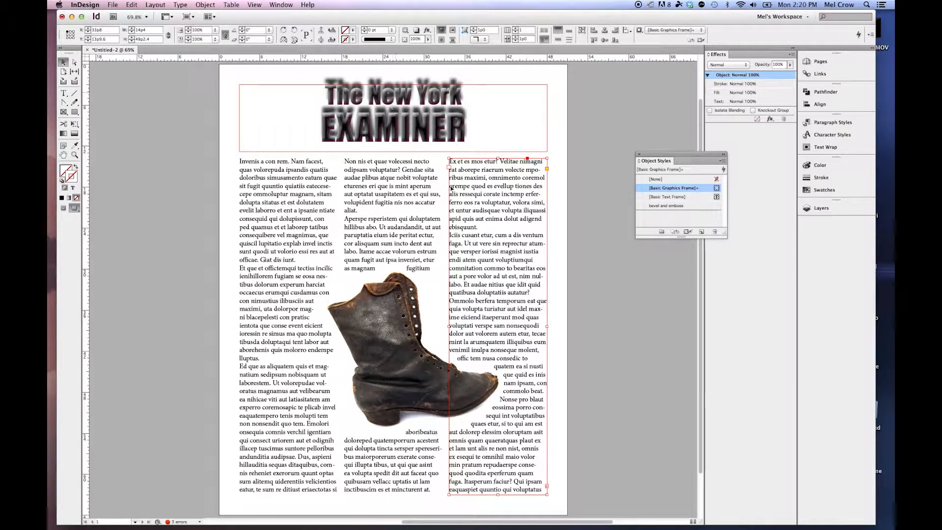
click(667, 206)
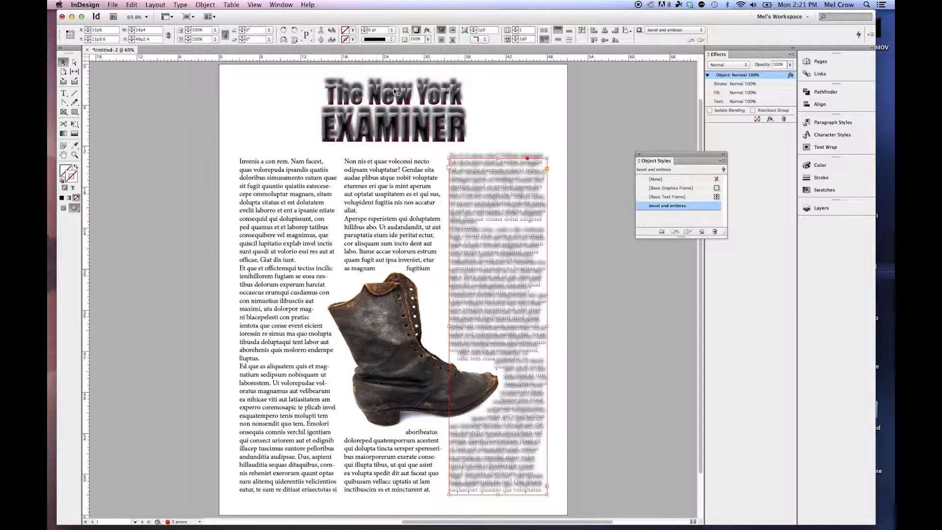
Select the rotated boot picture.
click(387, 310)
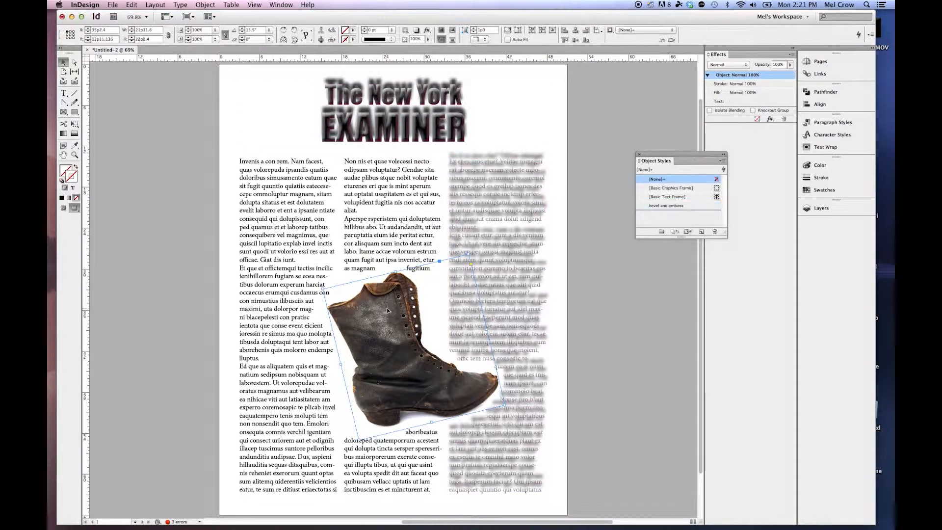